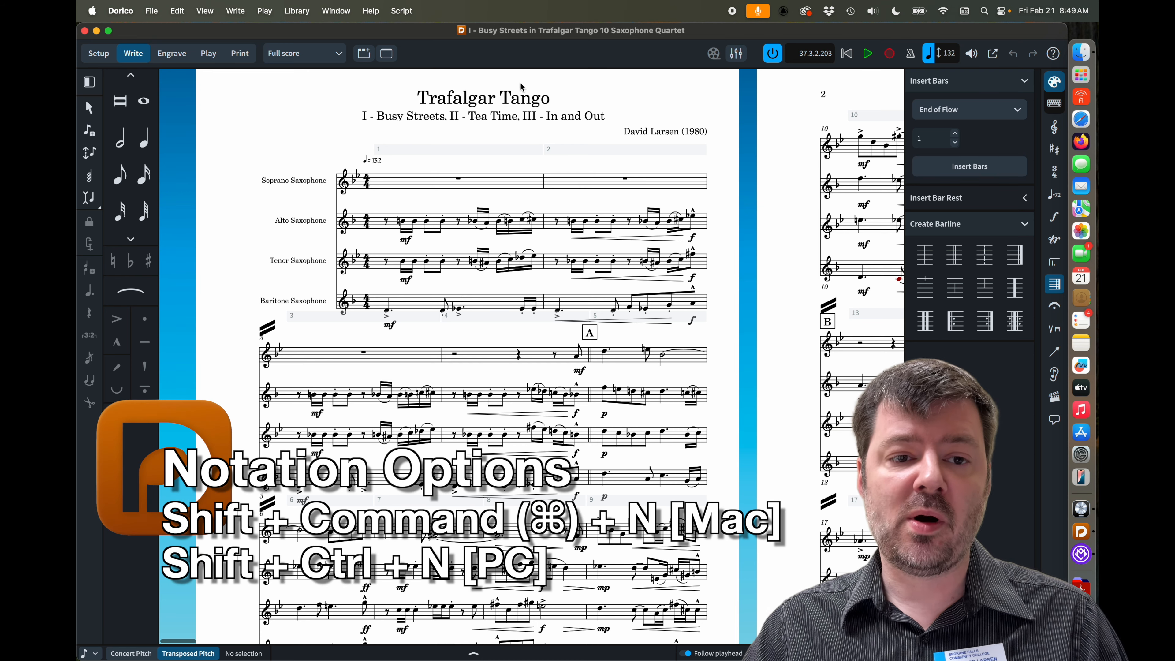
Step: Open the Notation Options and show the Beam Grouping settings
{"action": "left_click", "coordinate": [296, 12]}
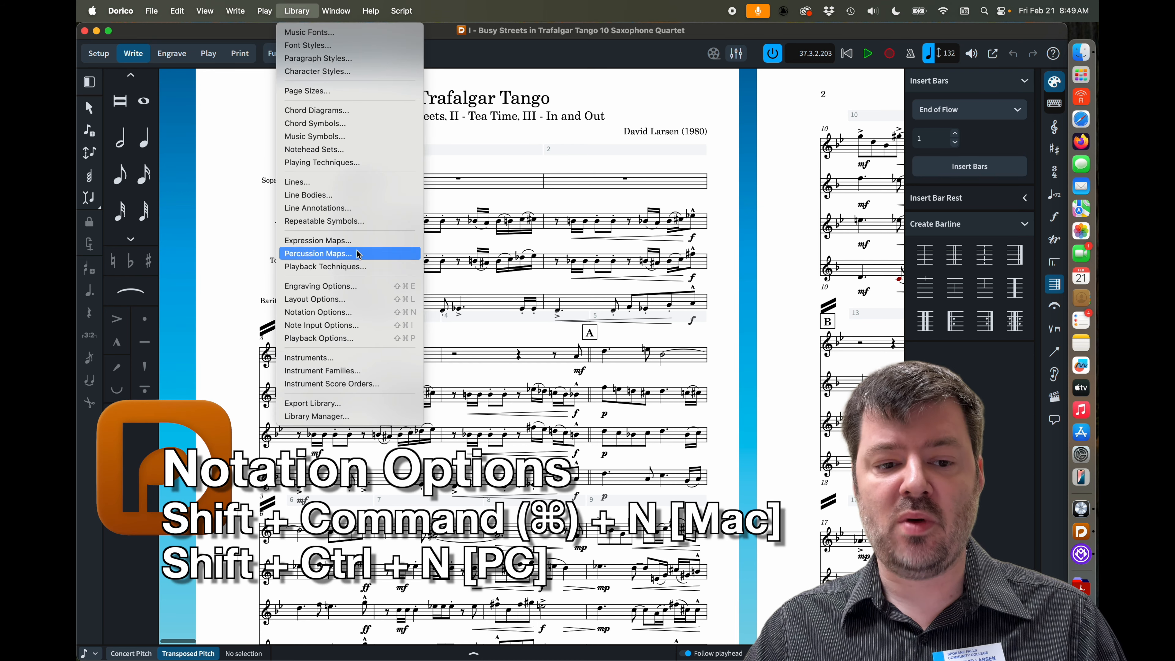
{"action": "left_click", "coordinate": [627, 61]}
{"action": "key", "text": "super+shift+n"}
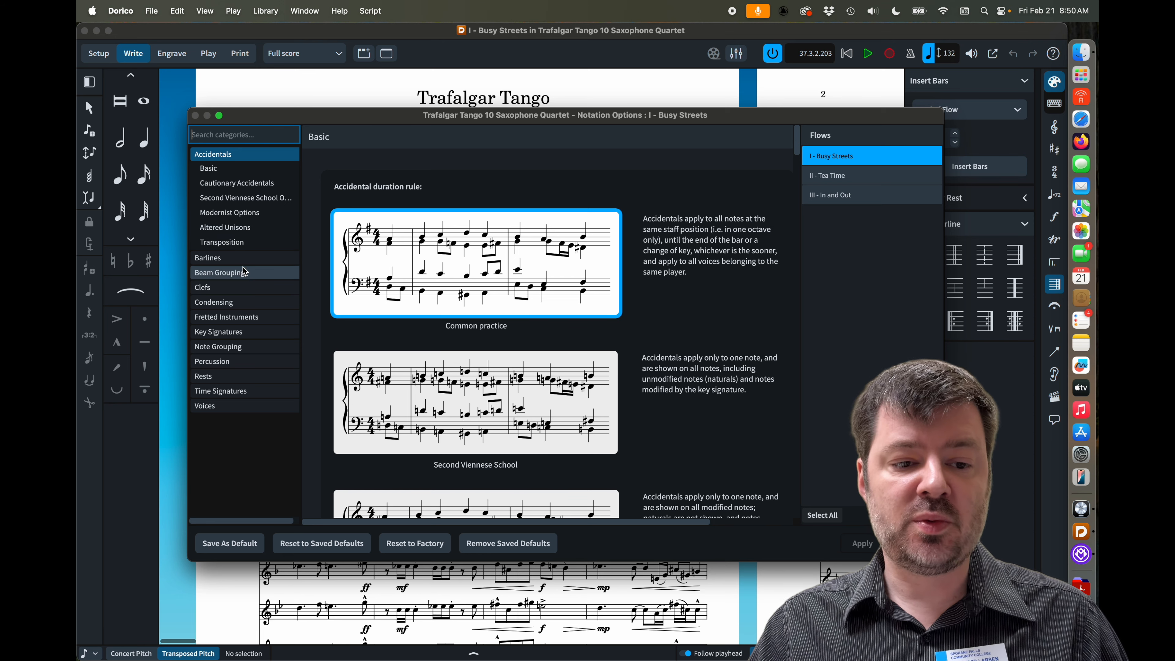
{"action": "left_click", "coordinate": [240, 276]}
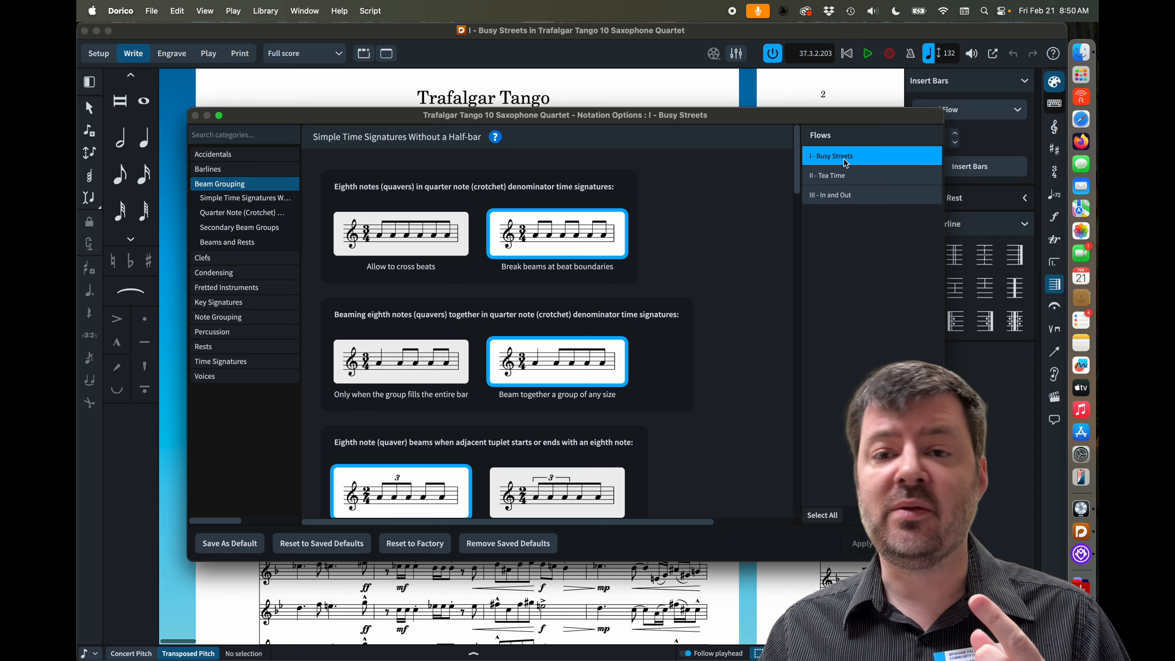
Step: Compare the beam grouping settings of flows II - Tea Time and III - In and Out, and return to I - Busy Streets
{"action": "left_click", "coordinate": [846, 179]}
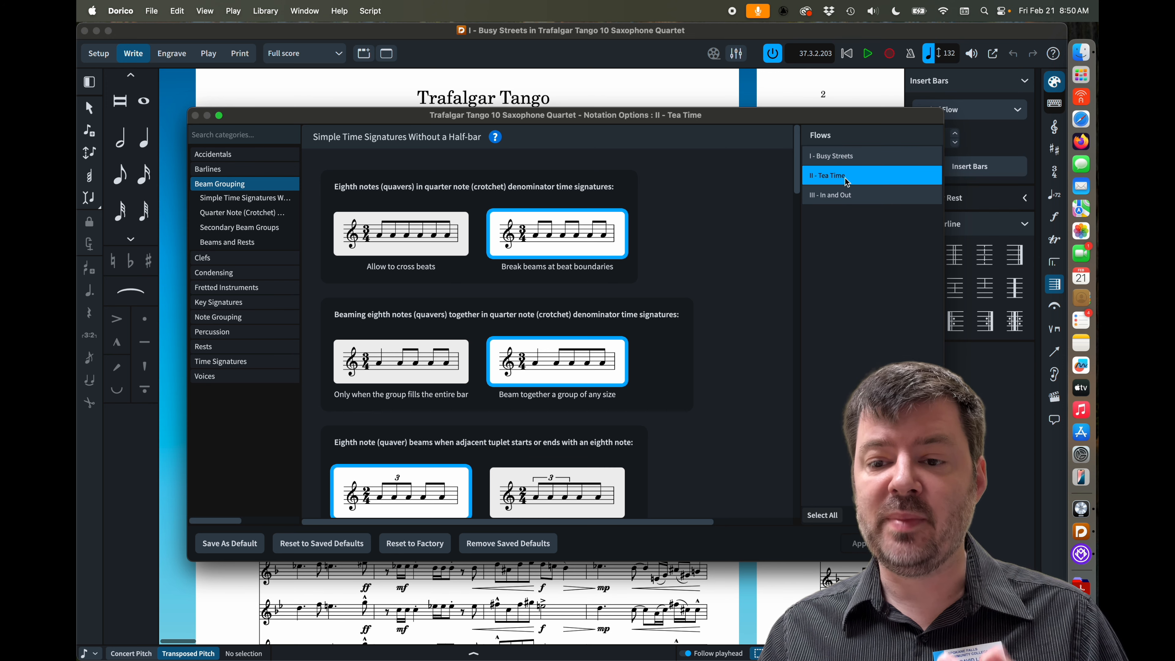
{"action": "left_click", "coordinate": [845, 195]}
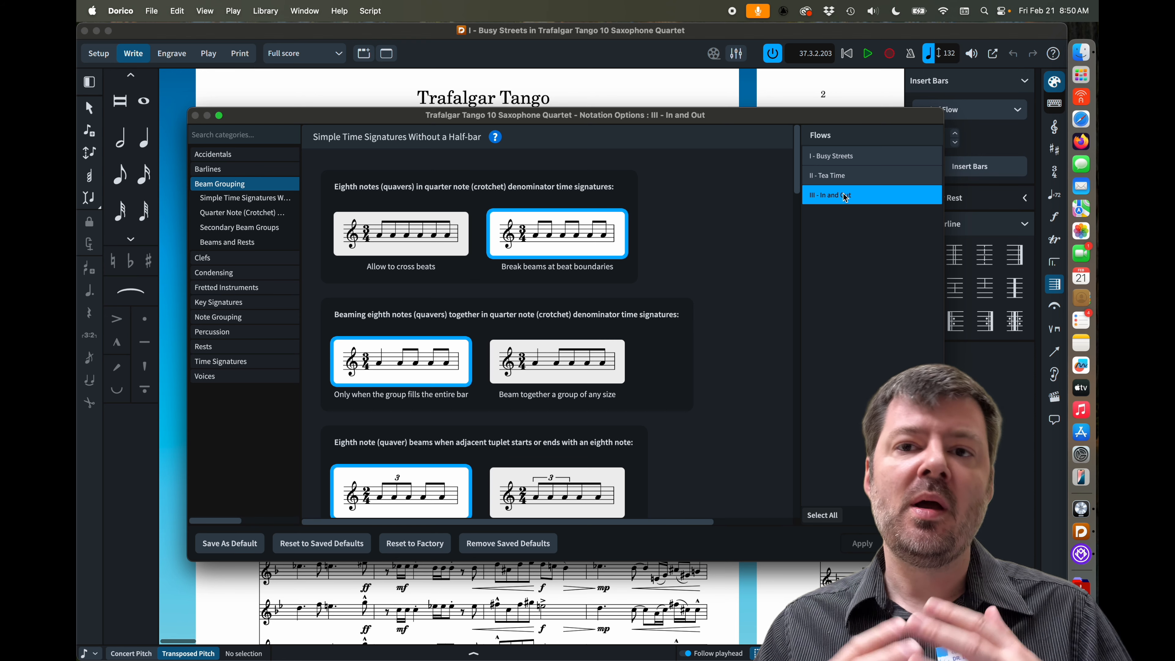
{"action": "left_click", "coordinate": [850, 158]}
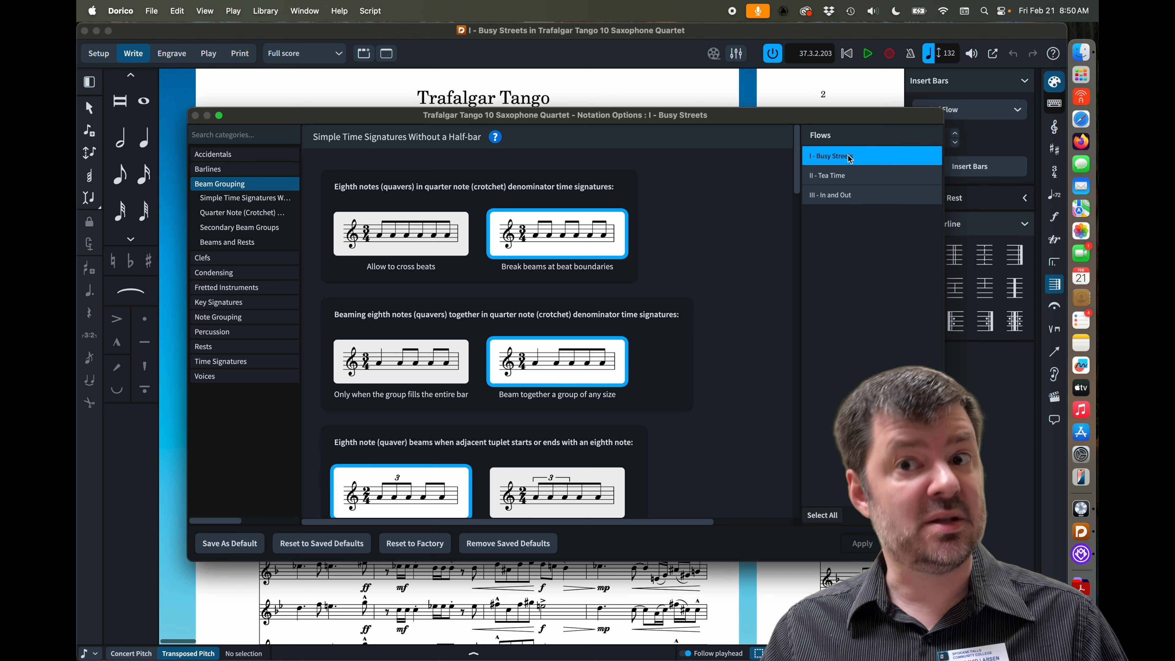
Step: For I - Busy Streets, set groups of notes in simple time signatures with a half-bar to beam together only when the group fills the half-bar
{"action": "scroll", "coordinate": [739, 245], "scroll_direction": "down", "scroll_amount": 2}
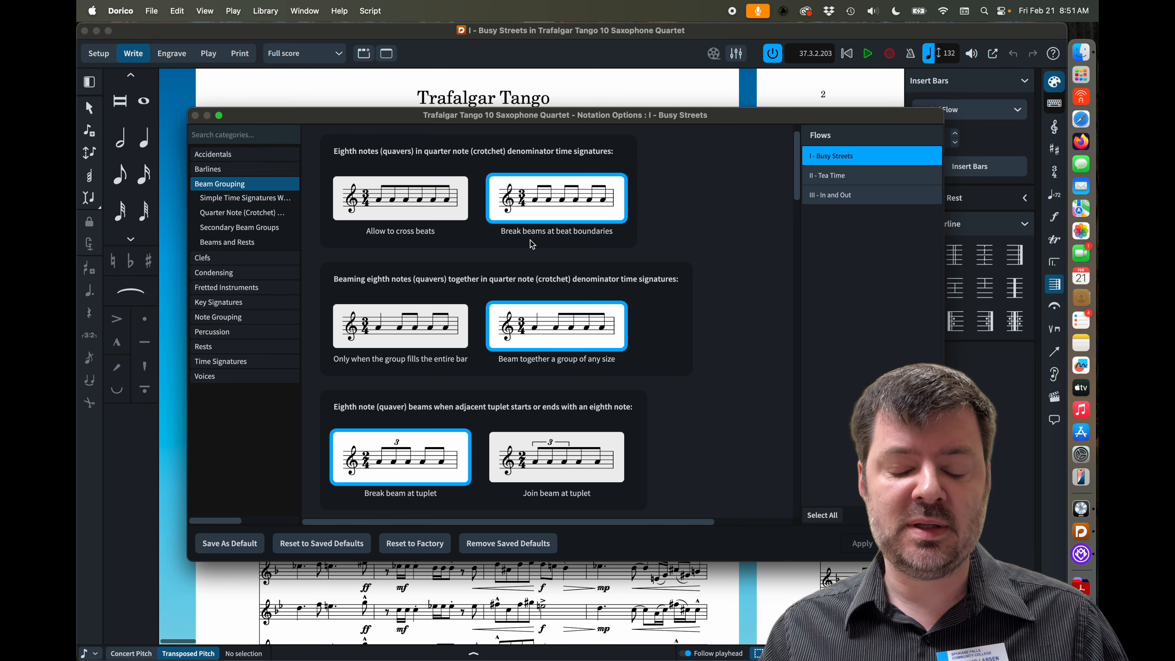
{"action": "scroll", "coordinate": [533, 245], "scroll_direction": "down", "scroll_amount": 3}
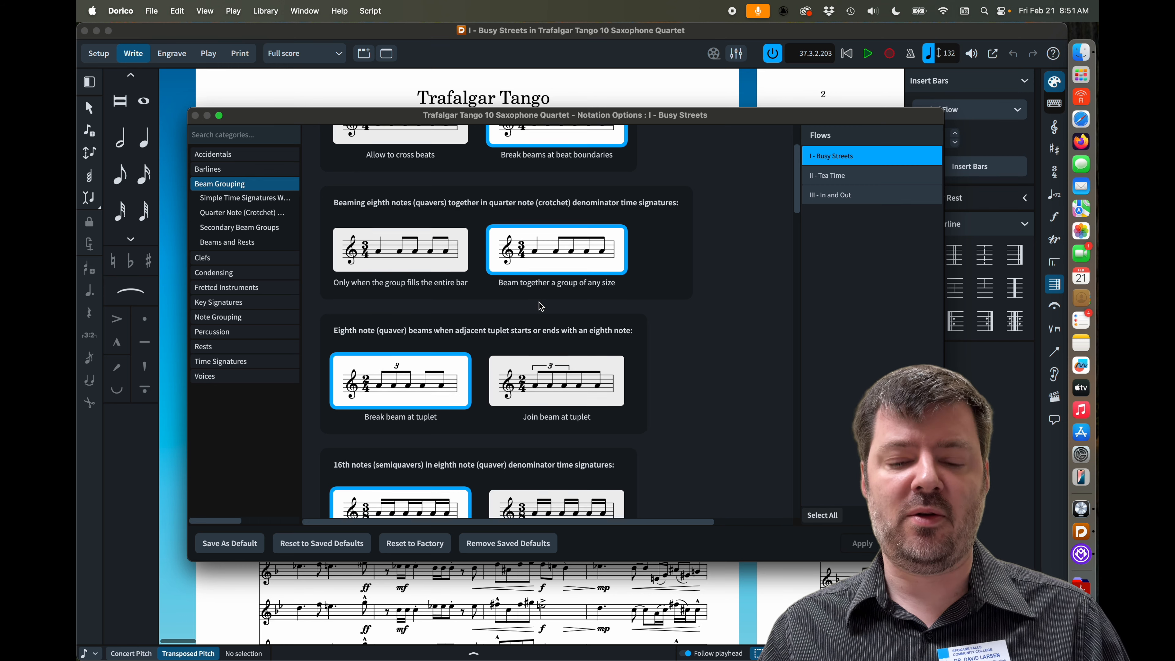
{"action": "scroll", "coordinate": [420, 342], "scroll_direction": "down", "scroll_amount": 3}
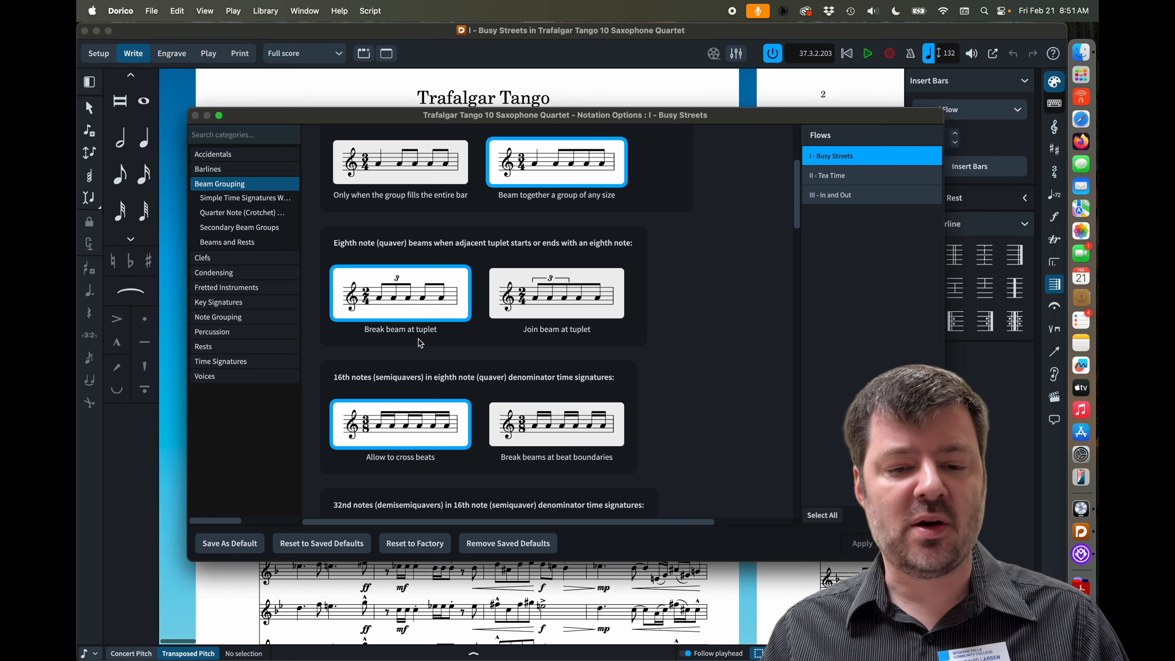
{"action": "scroll", "coordinate": [420, 342], "scroll_direction": "down", "scroll_amount": 4}
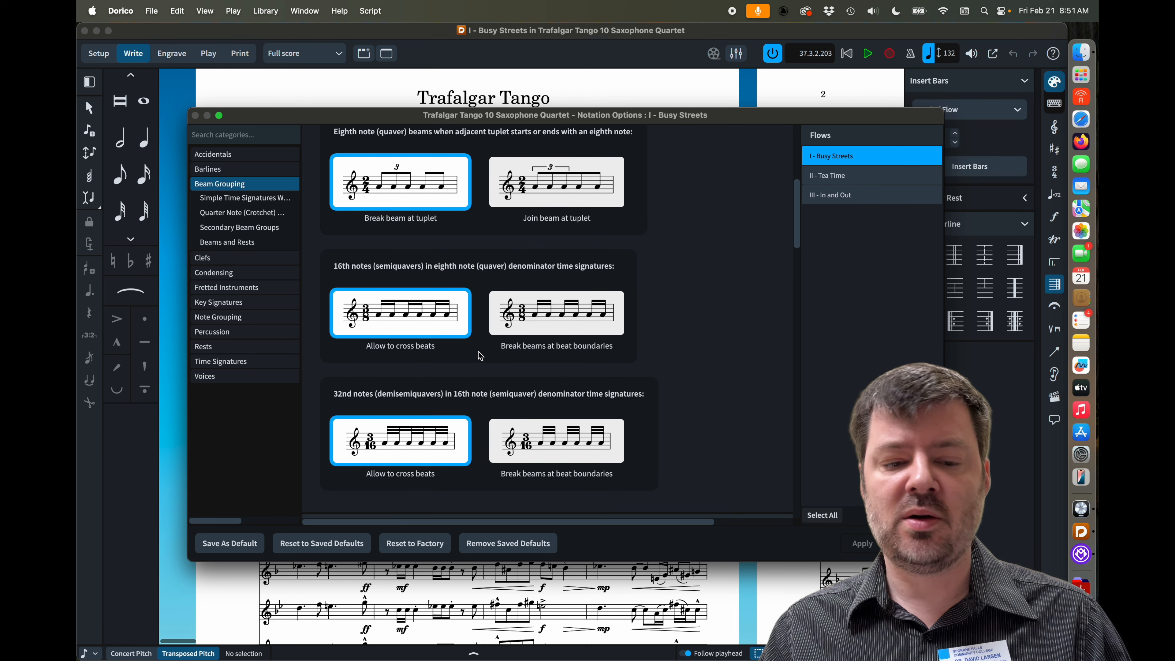
{"action": "scroll", "coordinate": [538, 379], "scroll_direction": "down", "scroll_amount": 1}
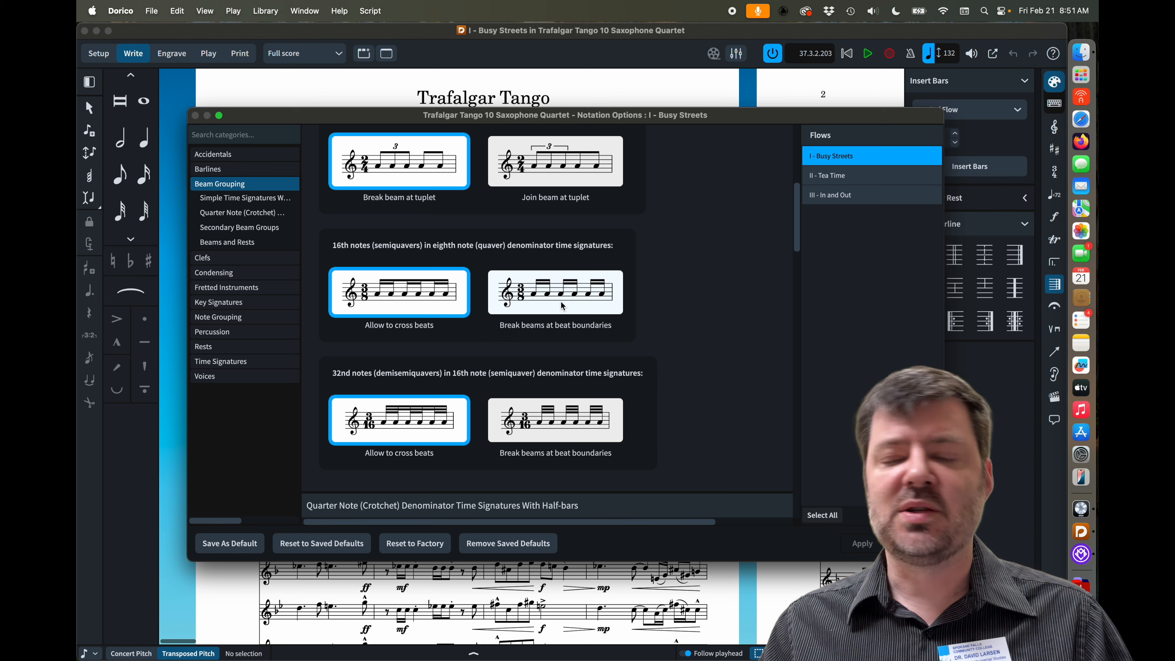
{"action": "scroll", "coordinate": [562, 305], "scroll_direction": "down", "scroll_amount": 10}
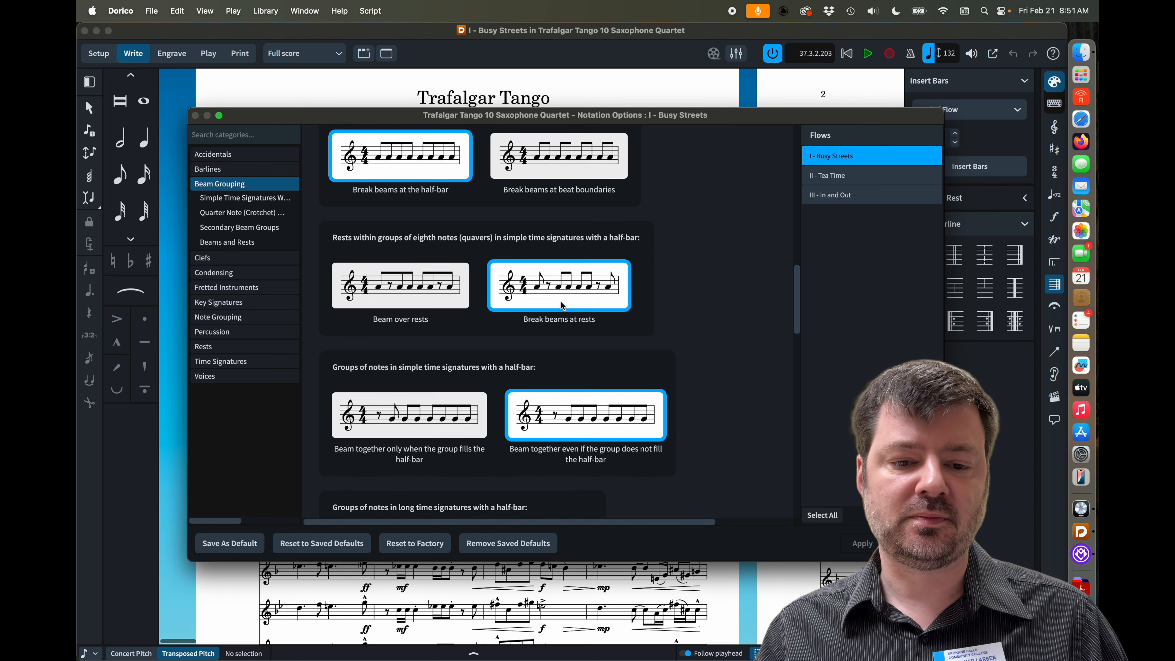
{"action": "scroll", "coordinate": [562, 305], "scroll_direction": "down", "scroll_amount": 1}
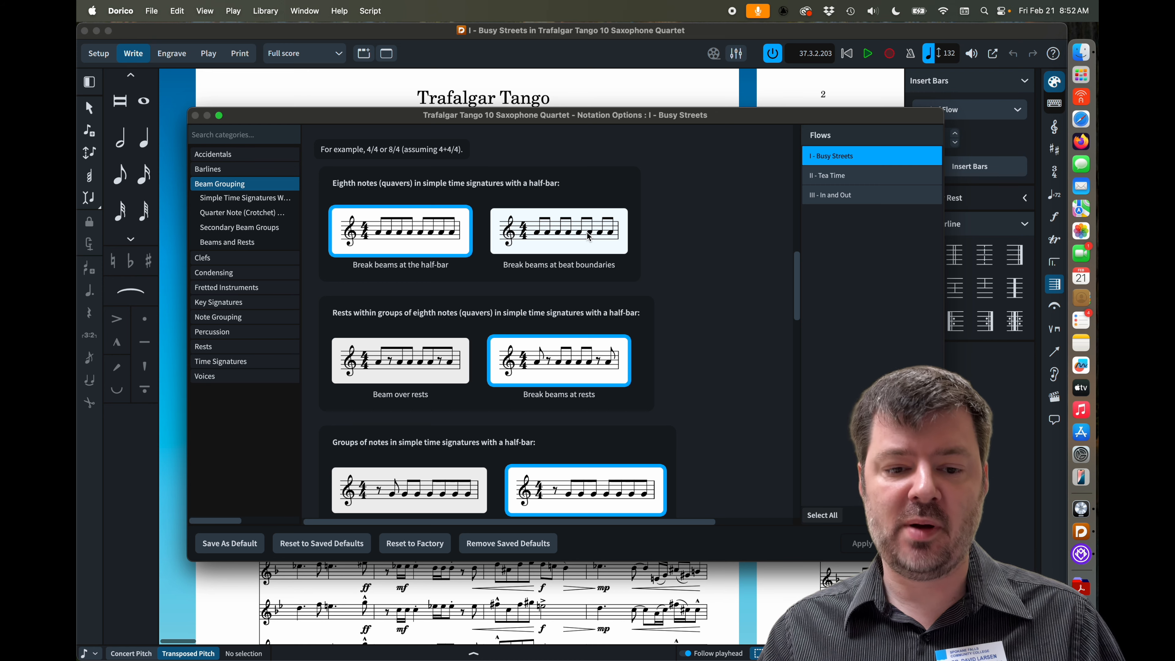
{"action": "scroll", "coordinate": [587, 234], "scroll_direction": "down", "scroll_amount": 5}
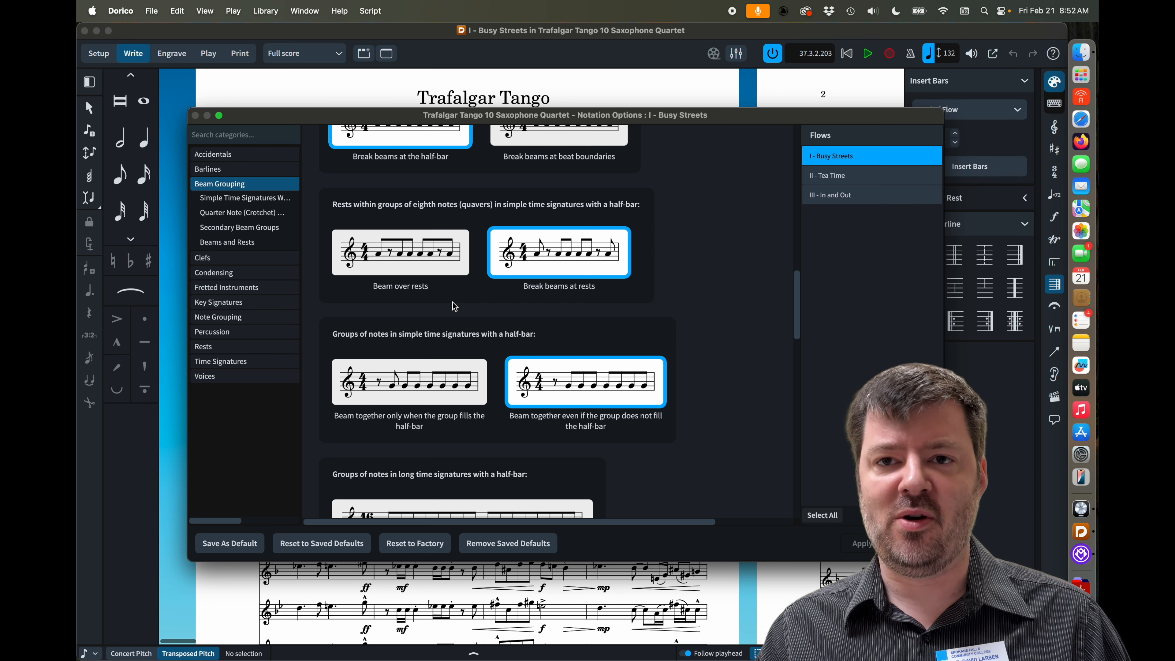
{"action": "scroll", "coordinate": [454, 304], "scroll_direction": "down", "scroll_amount": 5}
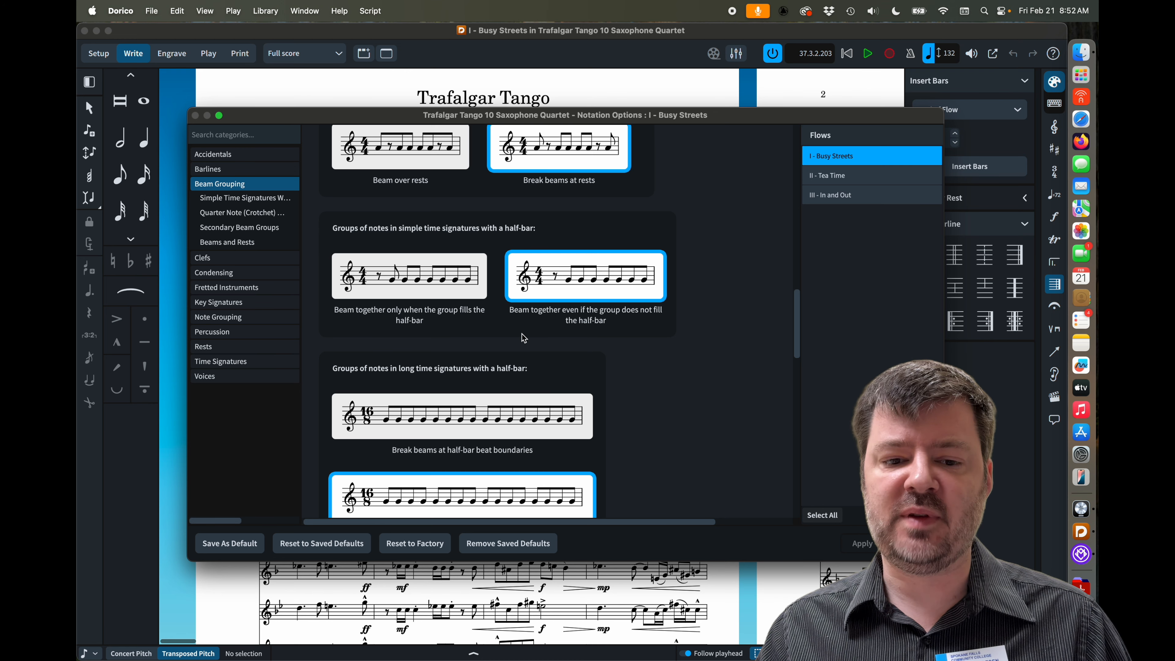
{"action": "left_click", "coordinate": [452, 289]}
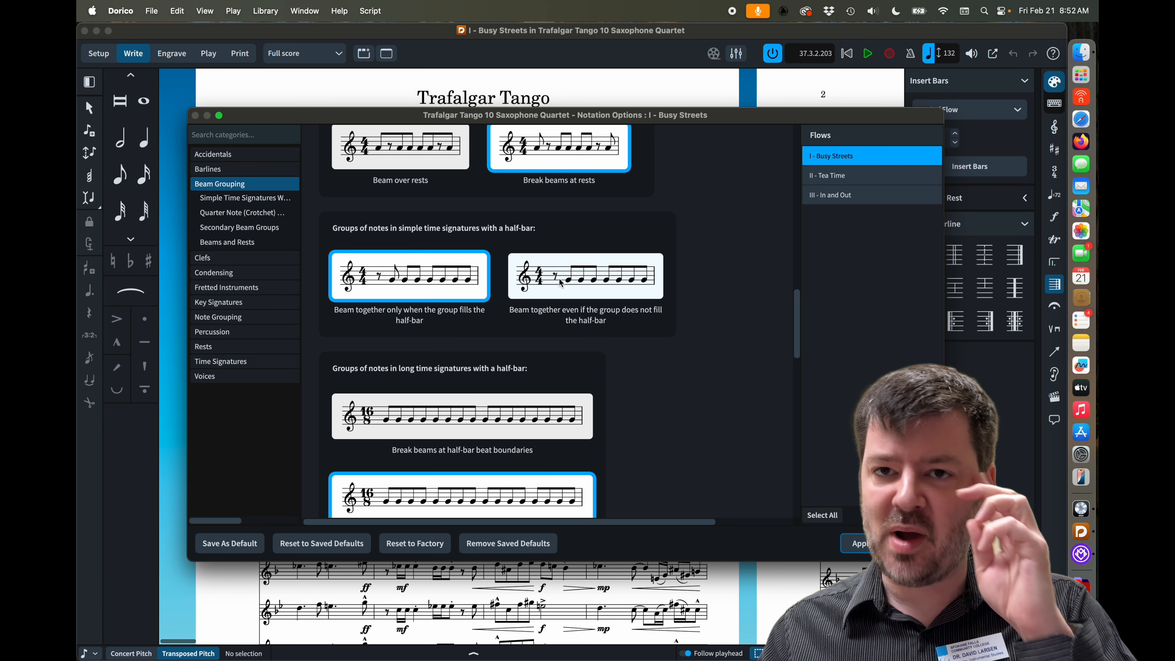
Step: Examine the remaining beam grouping settings and the Note Grouping options for simple time signatures with and without half-bars
{"action": "scroll", "coordinate": [561, 283], "scroll_direction": "down", "scroll_amount": 10}
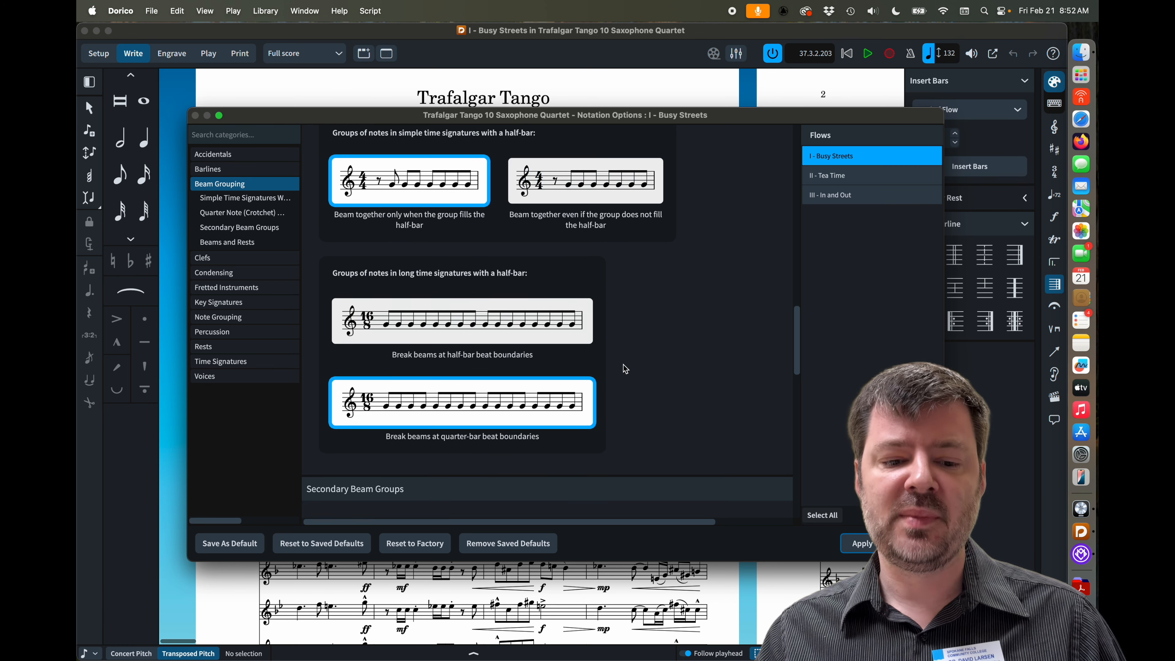
{"action": "scroll", "coordinate": [625, 368], "scroll_direction": "down", "scroll_amount": 10}
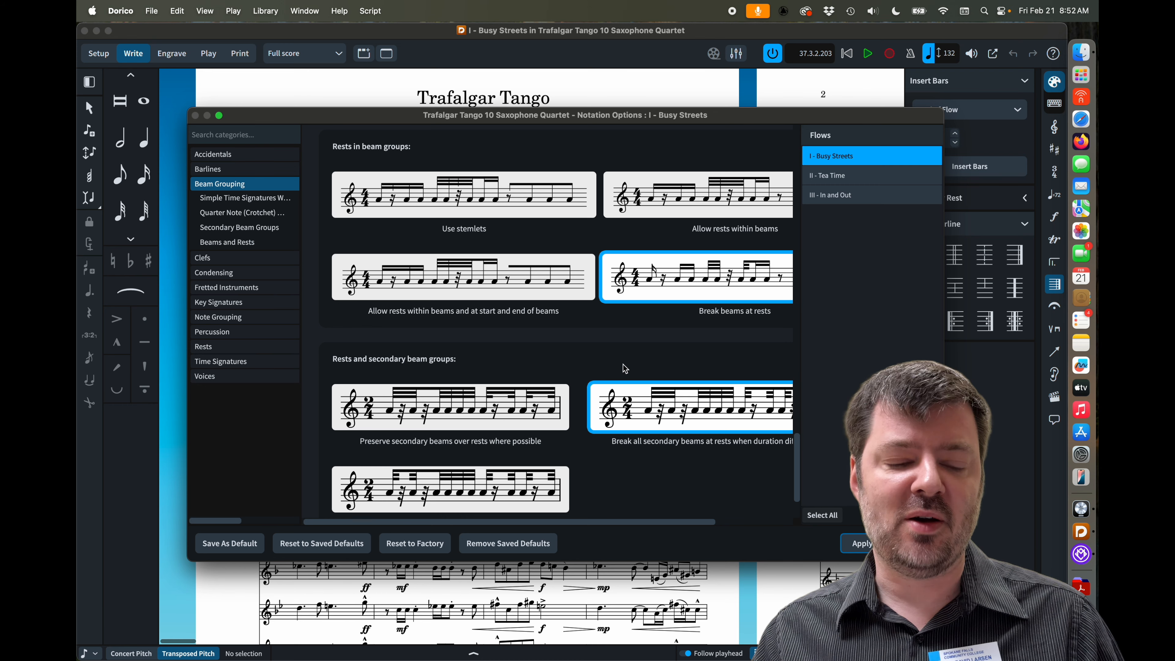
{"action": "left_click", "coordinate": [239, 317]}
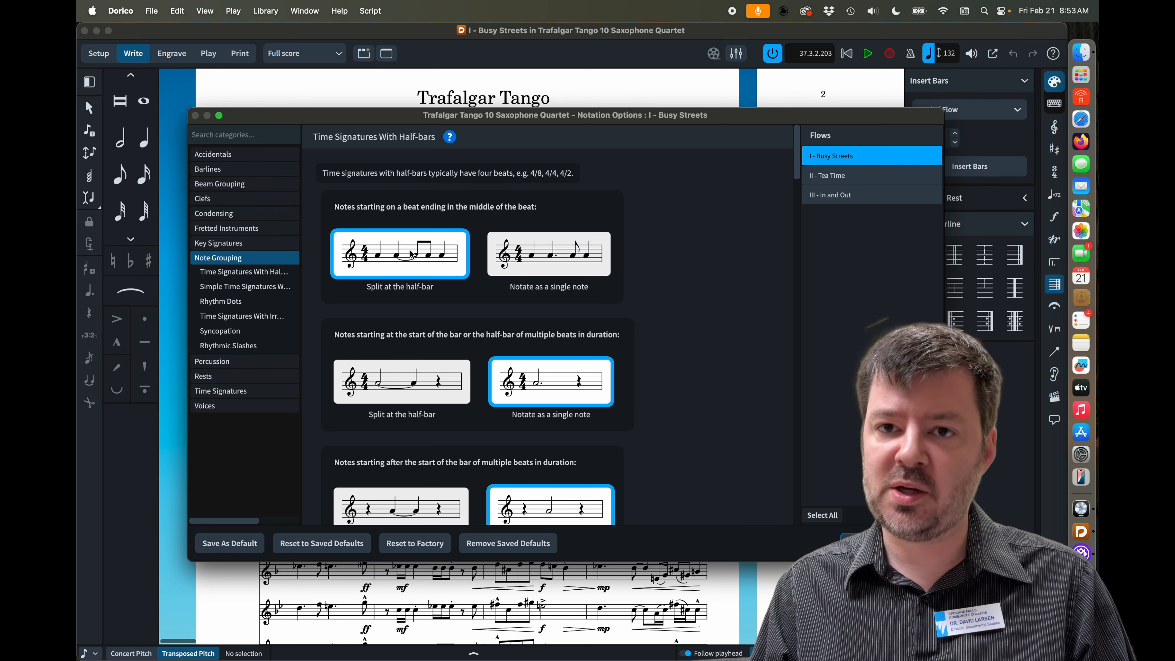
{"action": "scroll", "coordinate": [504, 355], "scroll_direction": "down", "scroll_amount": 4}
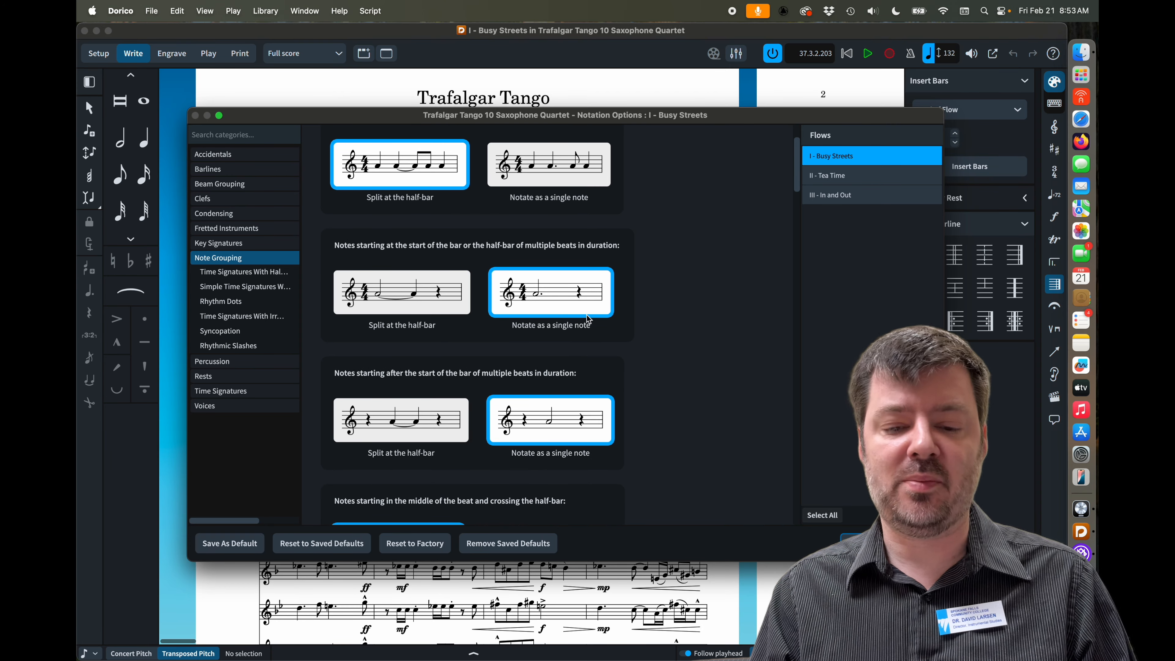
{"action": "scroll", "coordinate": [588, 324], "scroll_direction": "down", "scroll_amount": 1}
{"action": "scroll", "coordinate": [588, 324], "scroll_direction": "down", "scroll_amount": 8}
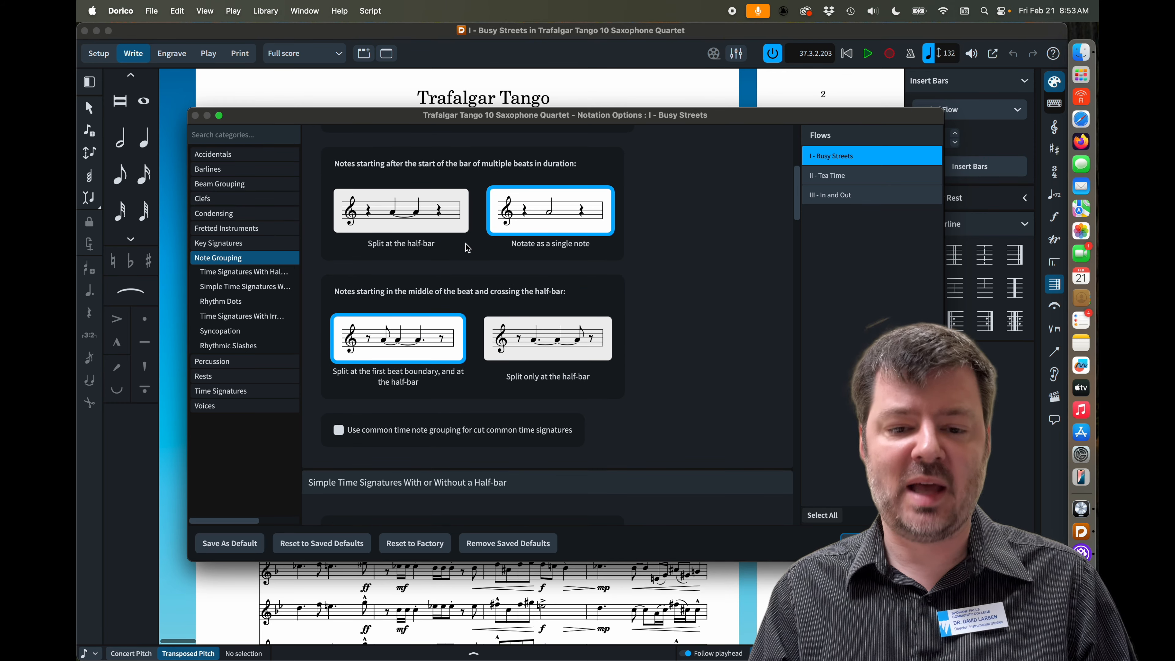
{"action": "scroll", "coordinate": [523, 289], "scroll_direction": "down", "scroll_amount": 3}
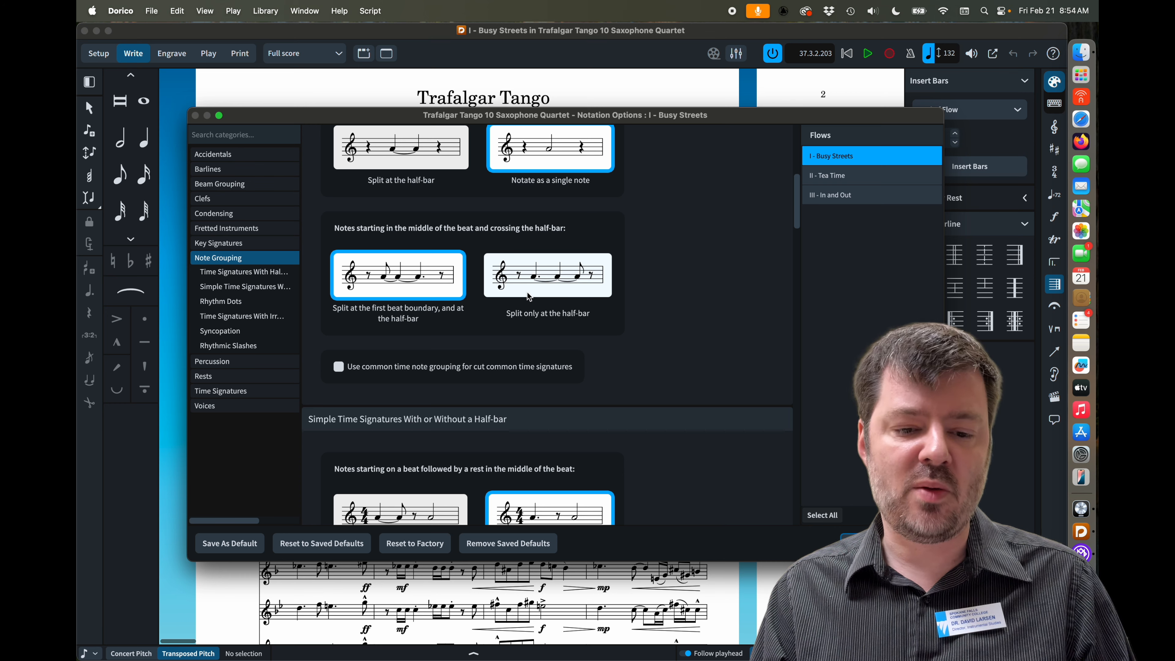
{"action": "scroll", "coordinate": [527, 293], "scroll_direction": "down", "scroll_amount": 4}
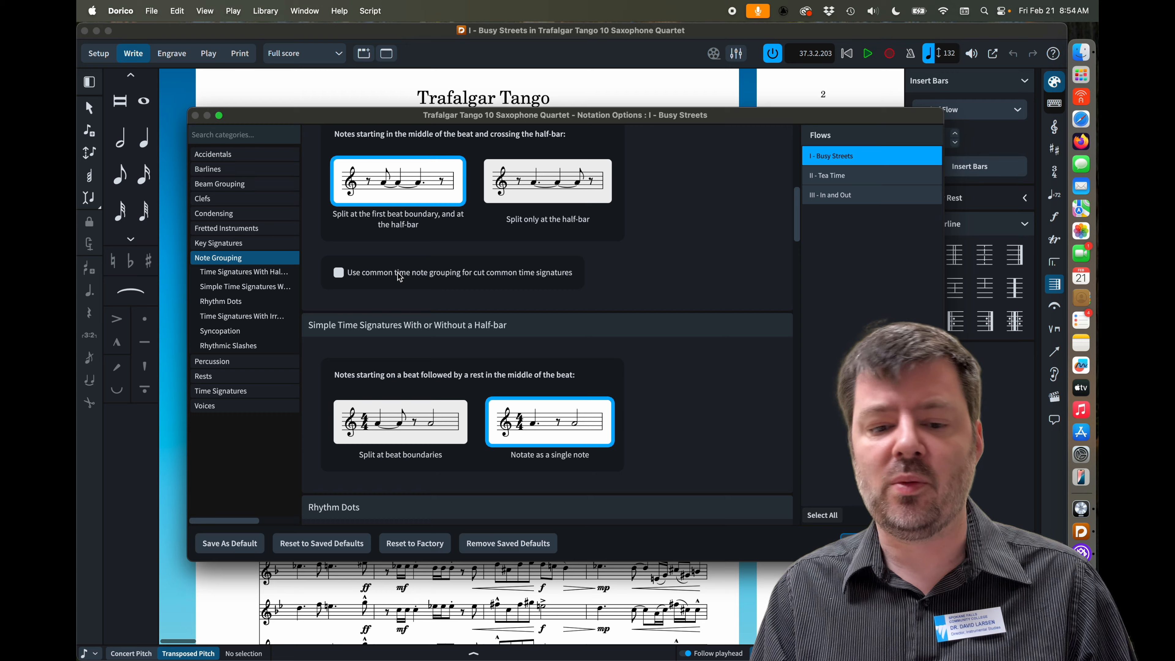
Step: Examine the Note Grouping options for rhythm dots and time signatures with irregular meter, including the 5/4 approach
{"action": "scroll", "coordinate": [397, 273], "scroll_direction": "down", "scroll_amount": 3}
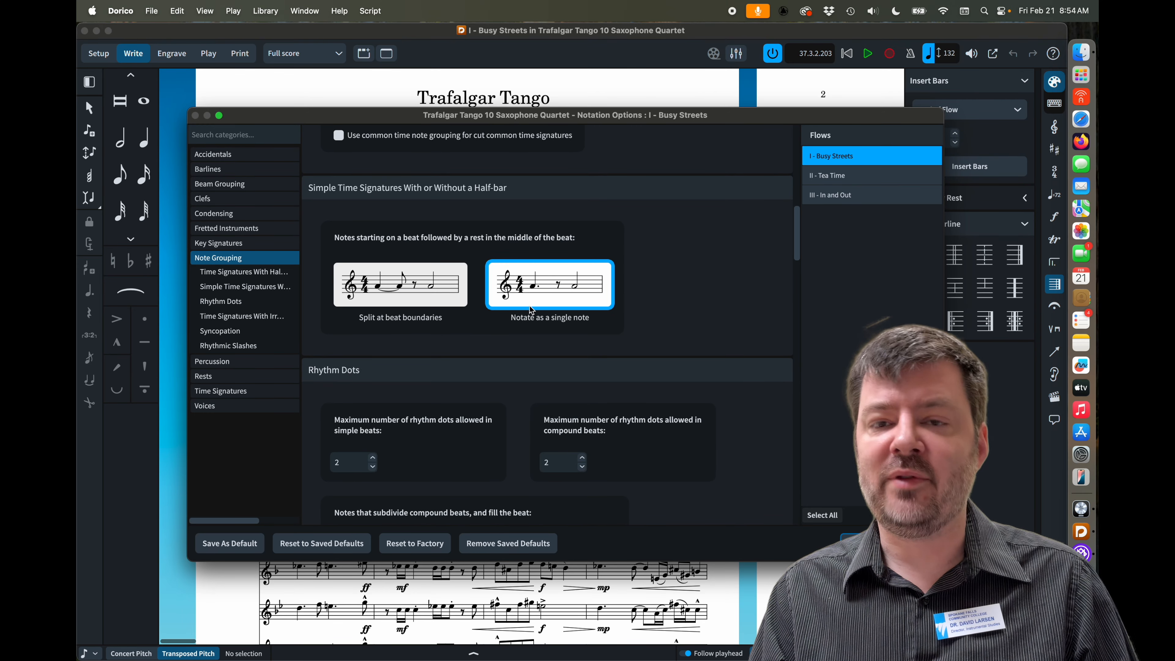
{"action": "scroll", "coordinate": [477, 323], "scroll_direction": "down", "scroll_amount": 7}
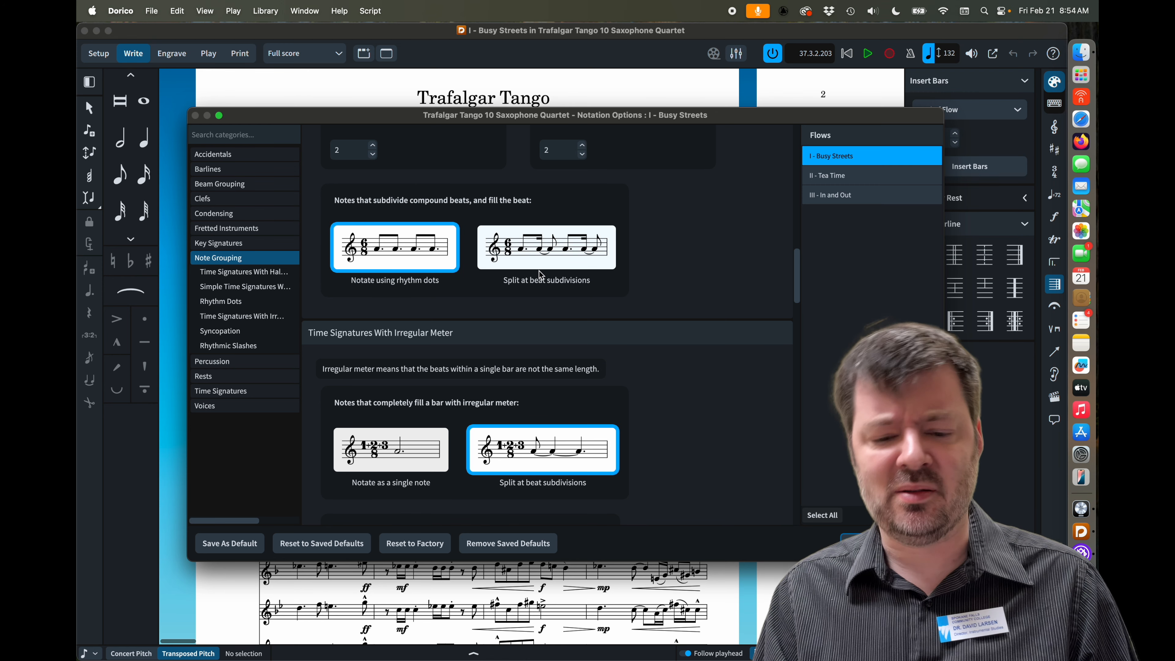
{"action": "scroll", "coordinate": [538, 271], "scroll_direction": "down", "scroll_amount": 5}
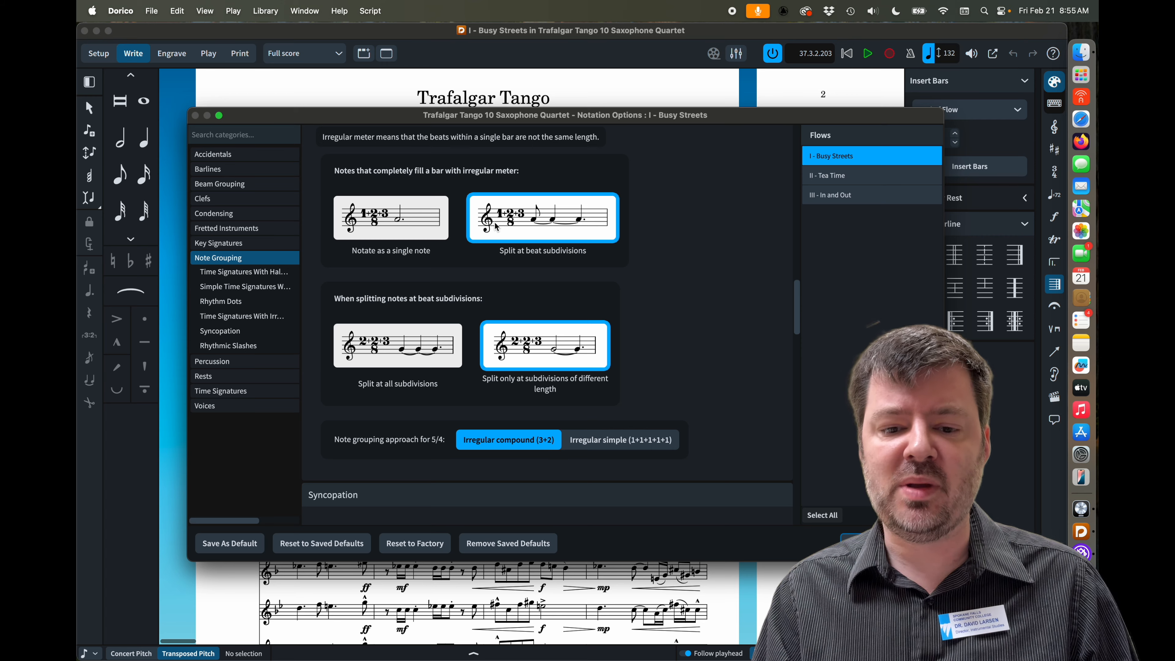
{"action": "scroll", "coordinate": [495, 226], "scroll_direction": "down", "scroll_amount": 5}
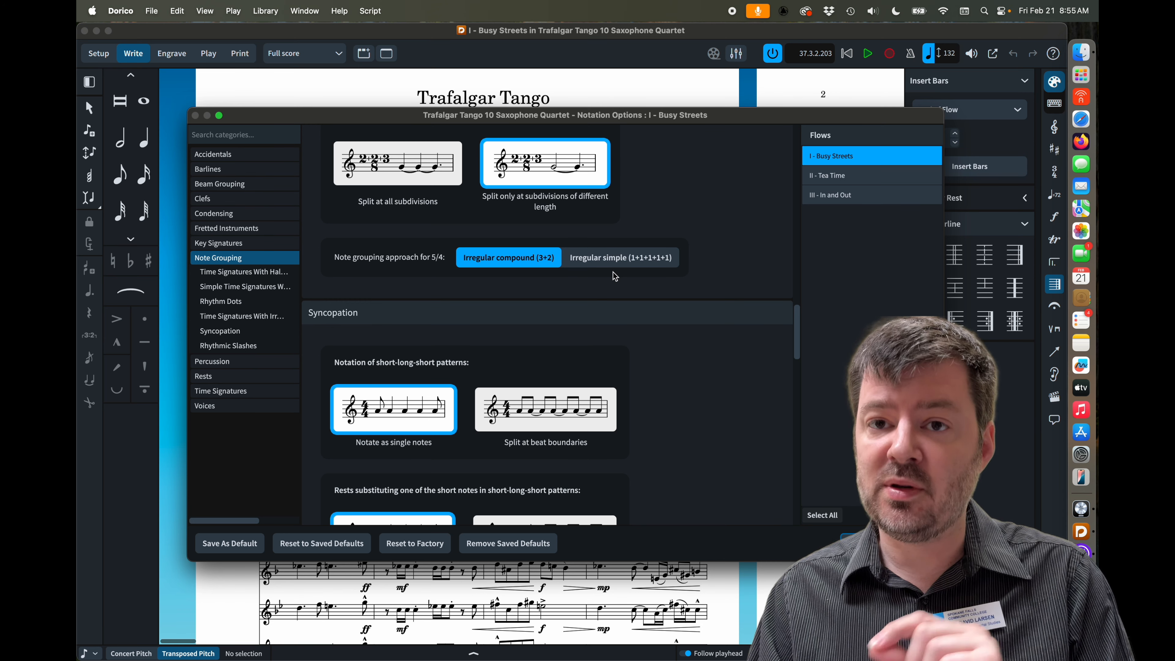
Step: Examine the Note Grouping options for syncopation and rhythmic slashes, returning to patterns that cross the half-bar
{"action": "scroll", "coordinate": [614, 276], "scroll_direction": "down", "scroll_amount": 5}
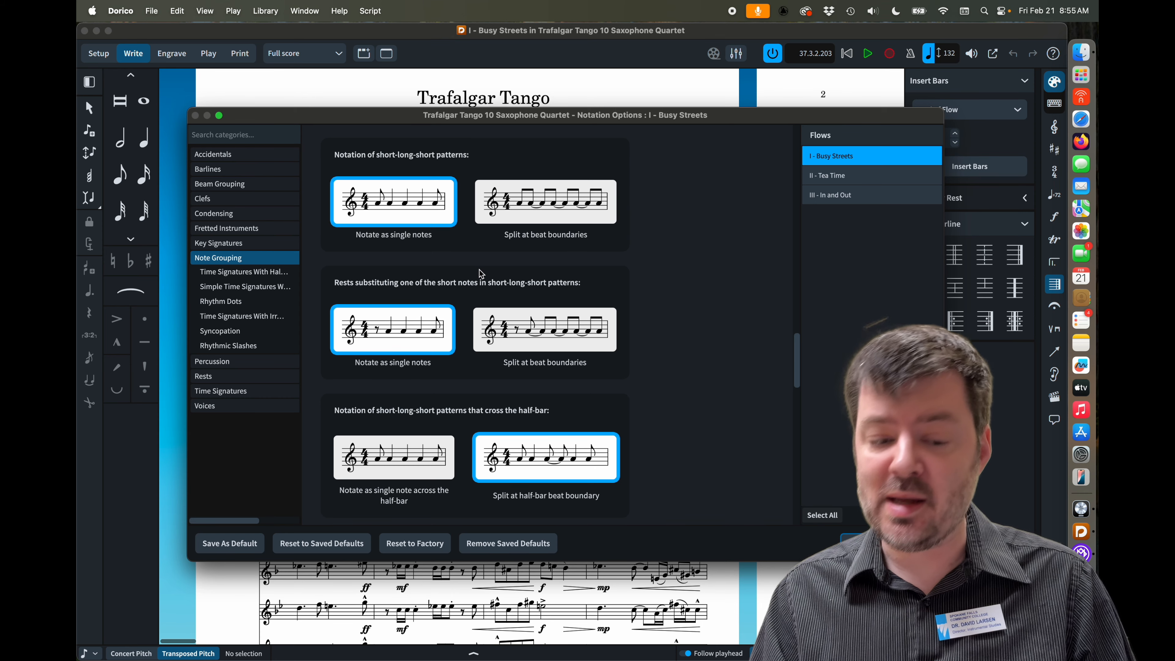
{"action": "scroll", "coordinate": [481, 273], "scroll_direction": "down", "scroll_amount": 4}
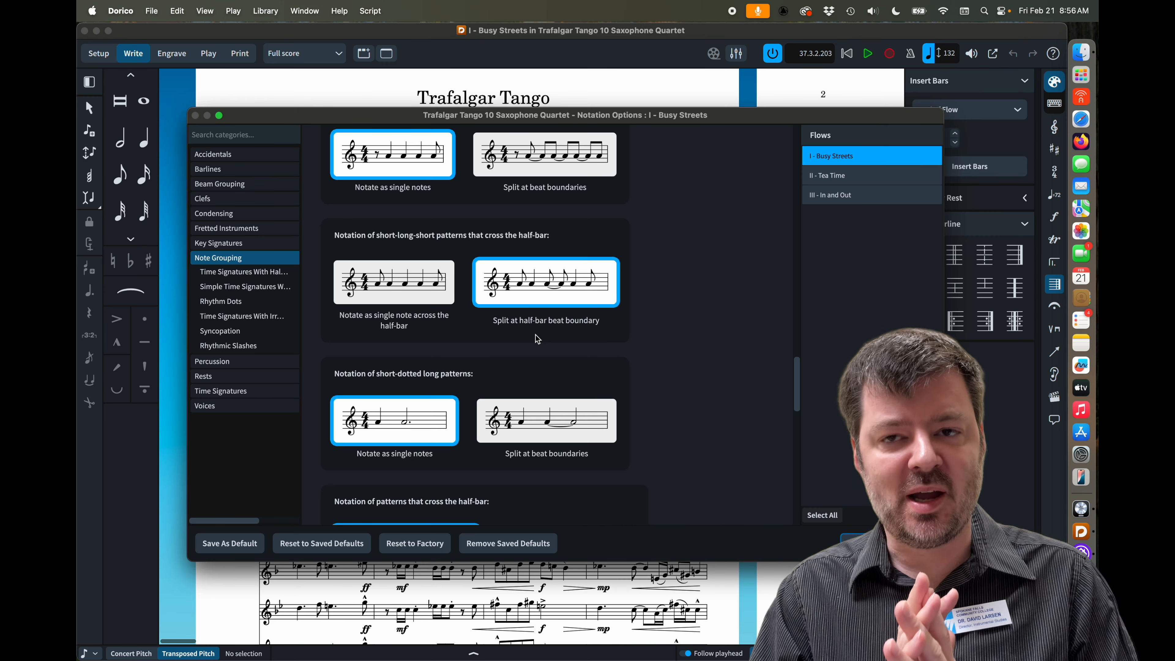
{"action": "scroll", "coordinate": [462, 259], "scroll_direction": "up", "scroll_amount": 1}
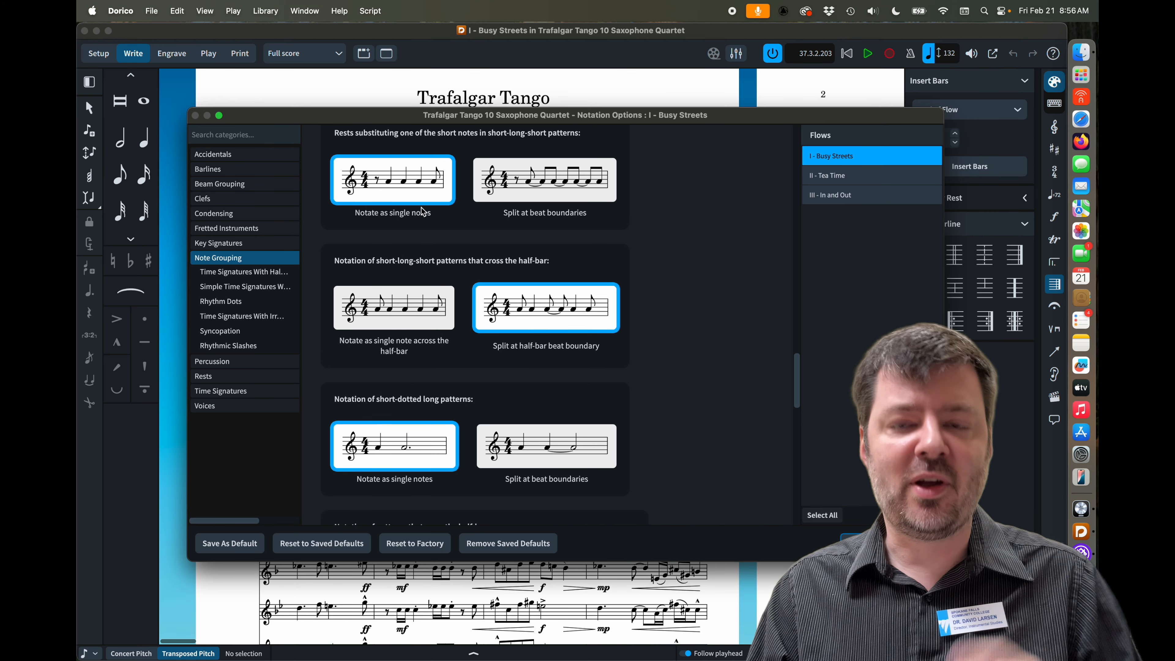
{"action": "scroll", "coordinate": [422, 211], "scroll_direction": "down", "scroll_amount": 5}
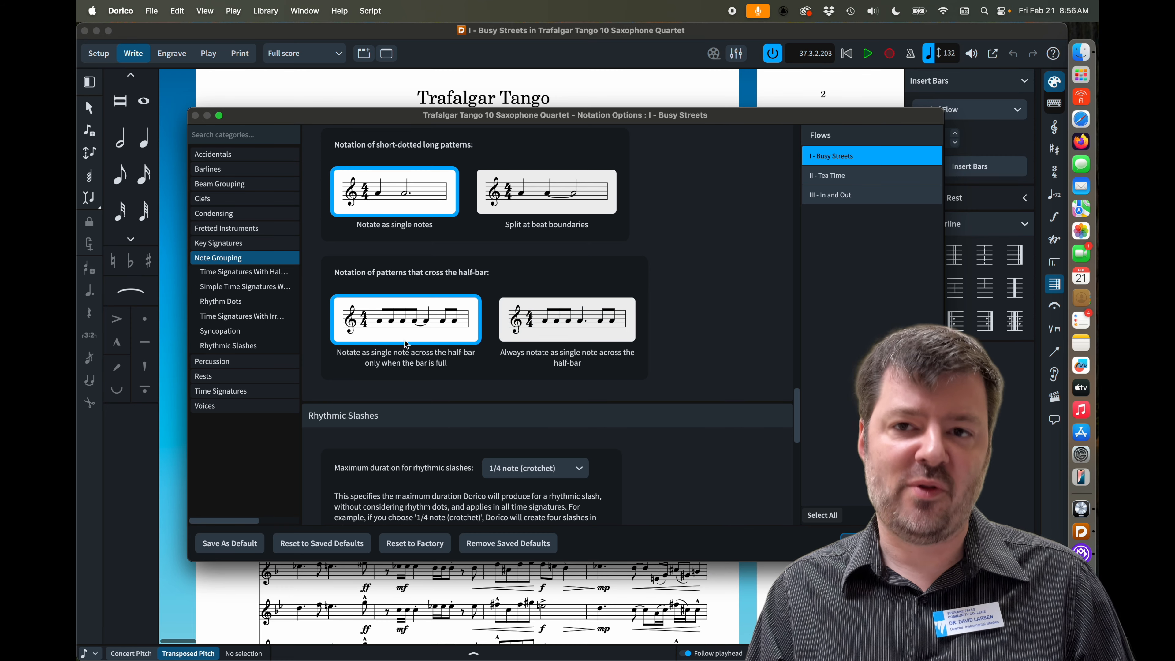
{"action": "scroll", "coordinate": [452, 397], "scroll_direction": "down", "scroll_amount": 5}
{"action": "scroll", "coordinate": [453, 397], "scroll_direction": "down", "scroll_amount": 1}
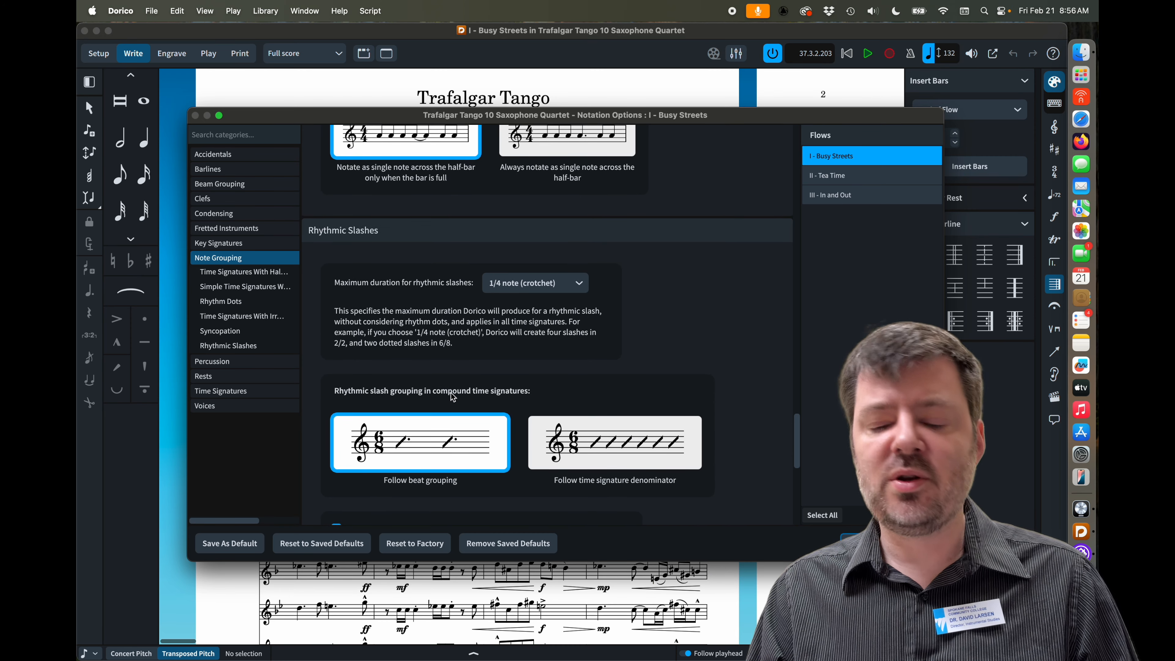
{"action": "scroll", "coordinate": [452, 397], "scroll_direction": "up", "scroll_amount": 9}
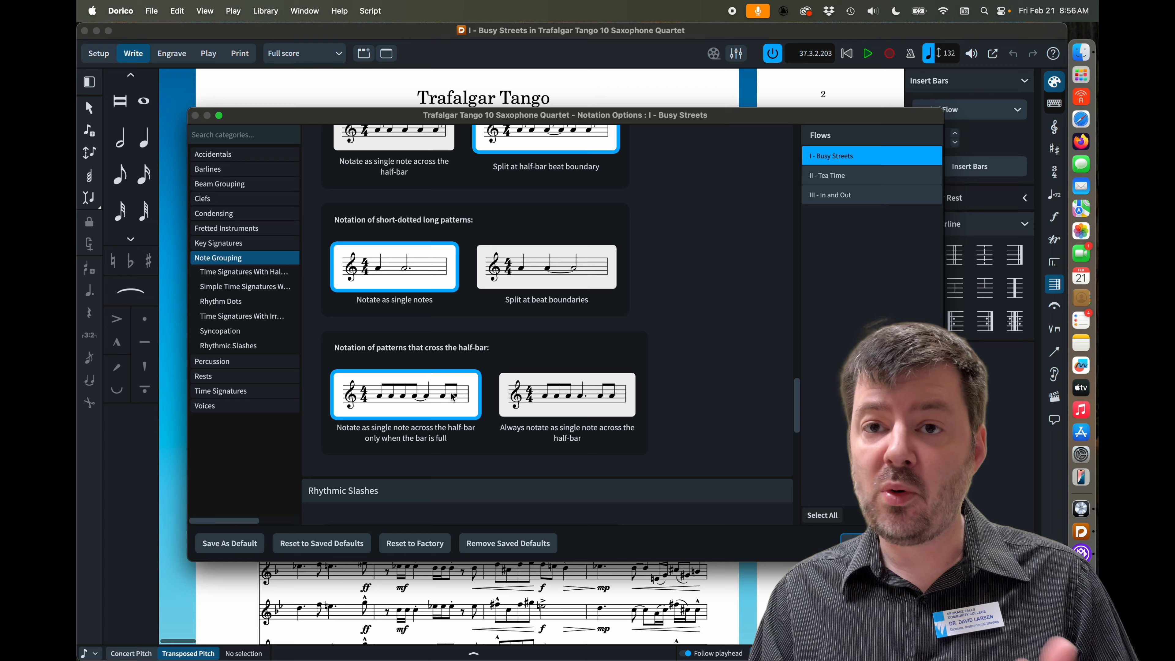
{"action": "scroll", "coordinate": [452, 397], "scroll_direction": "up", "scroll_amount": 1}
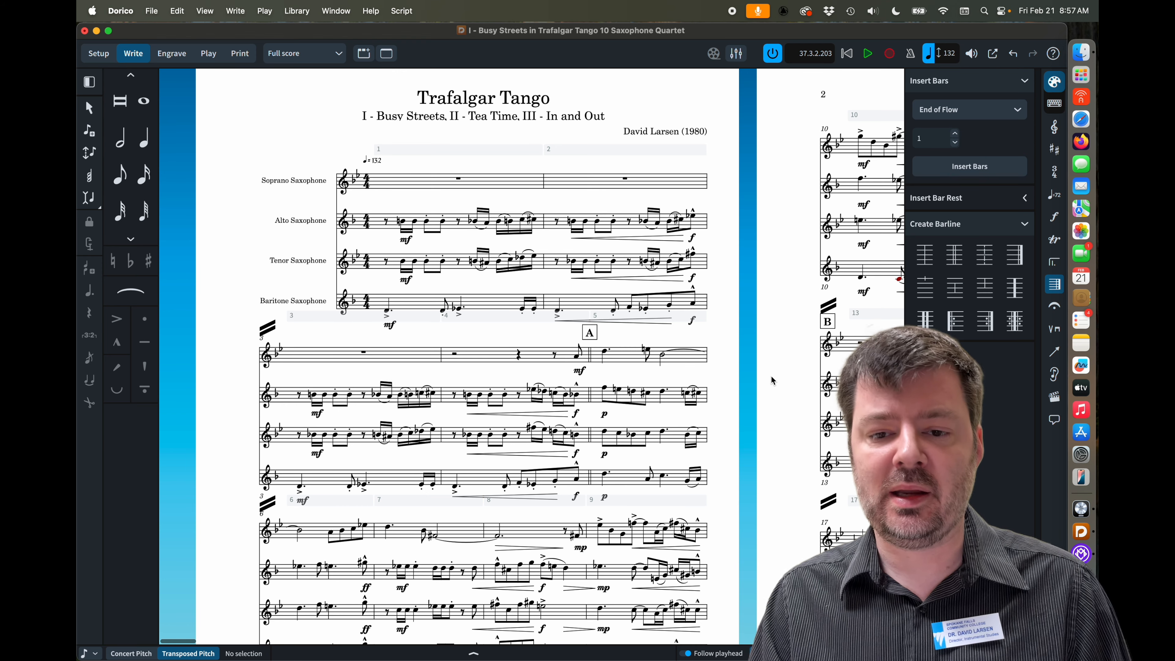
Step: Try inserting a 4/4 time signature at the alto saxophone's mid-bar rest in bar 2, and undo it
{"action": "left_click", "coordinate": [629, 222]}
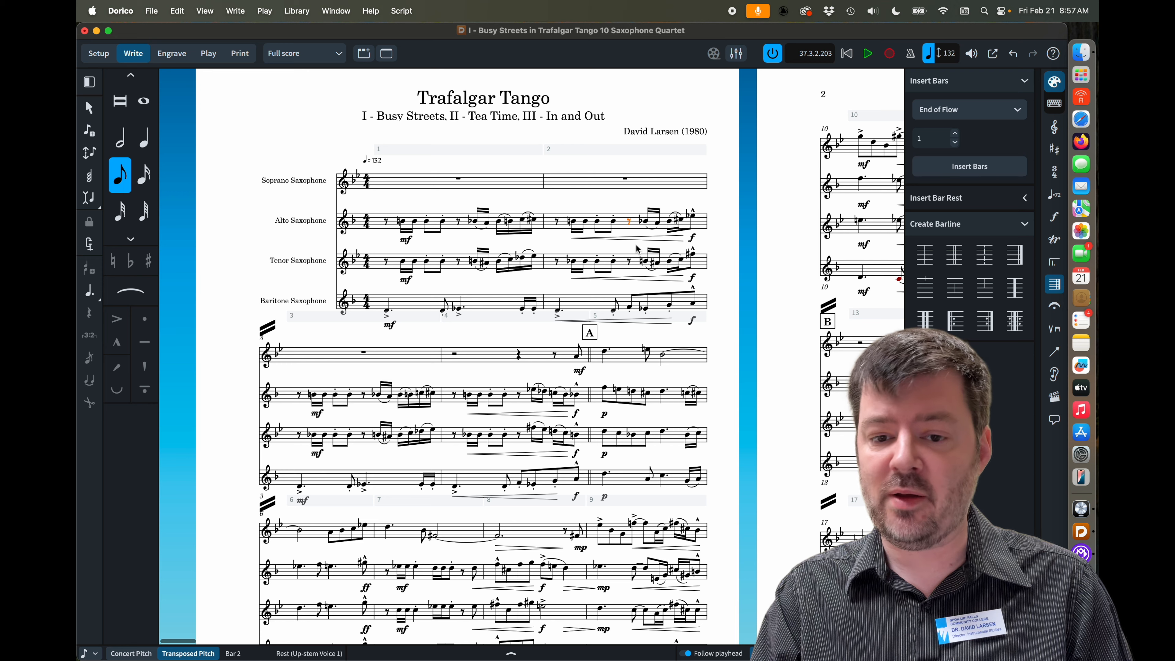
{"action": "key", "text": "shift+m"}
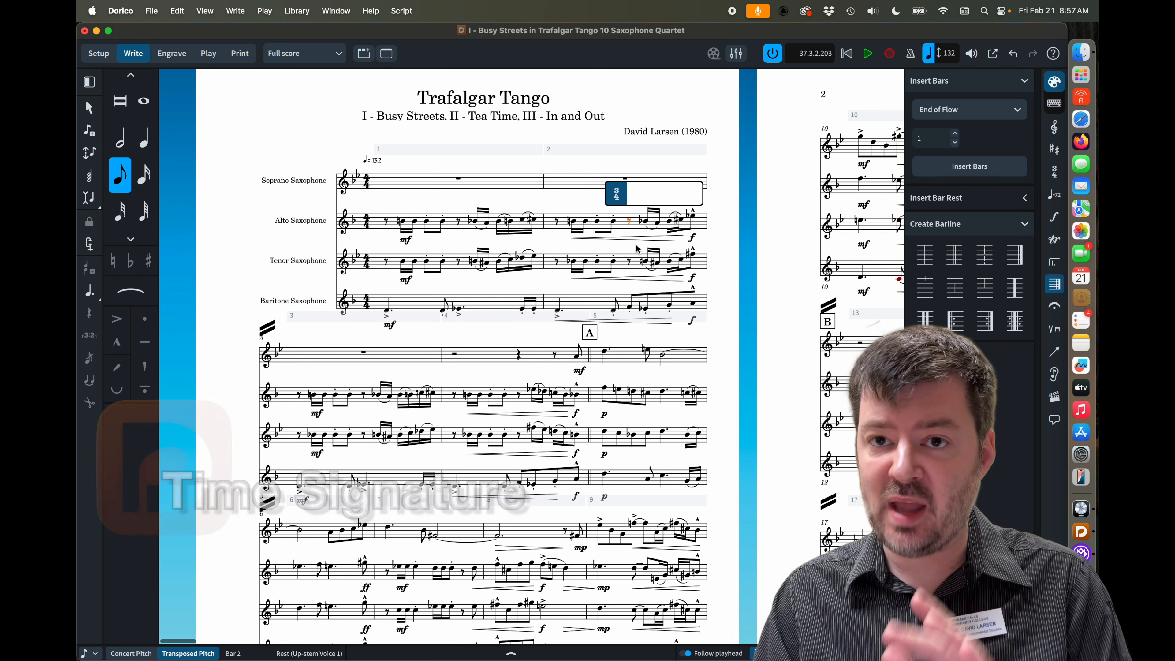
{"action": "type", "text": "4/4"}
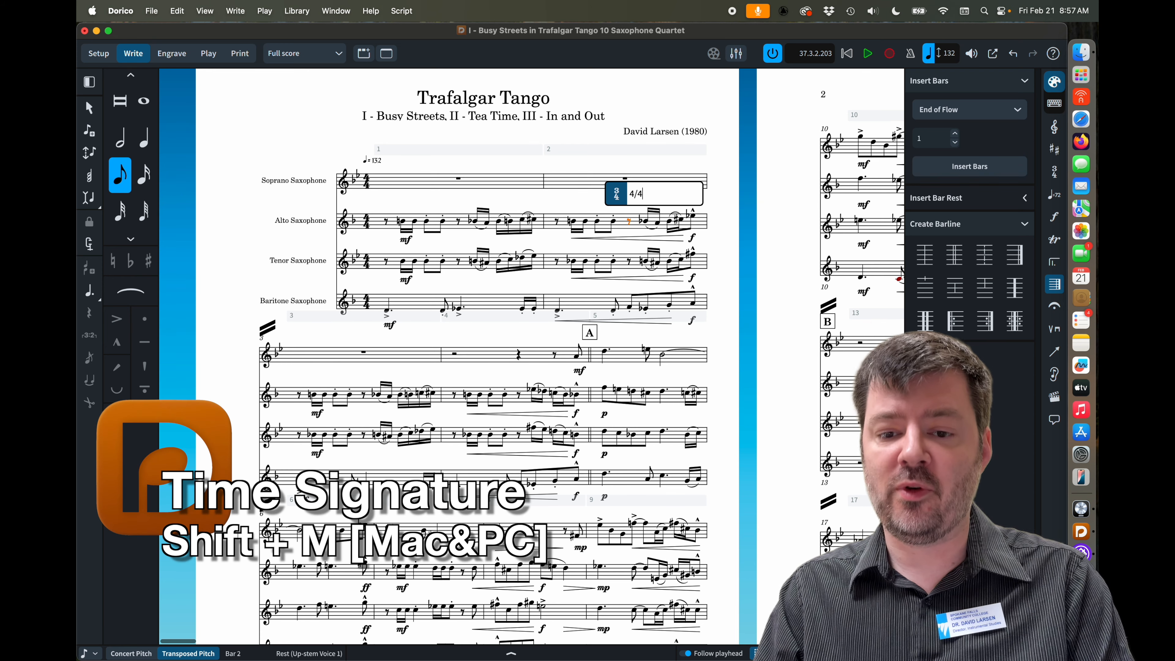
{"action": "key", "text": "Return"}
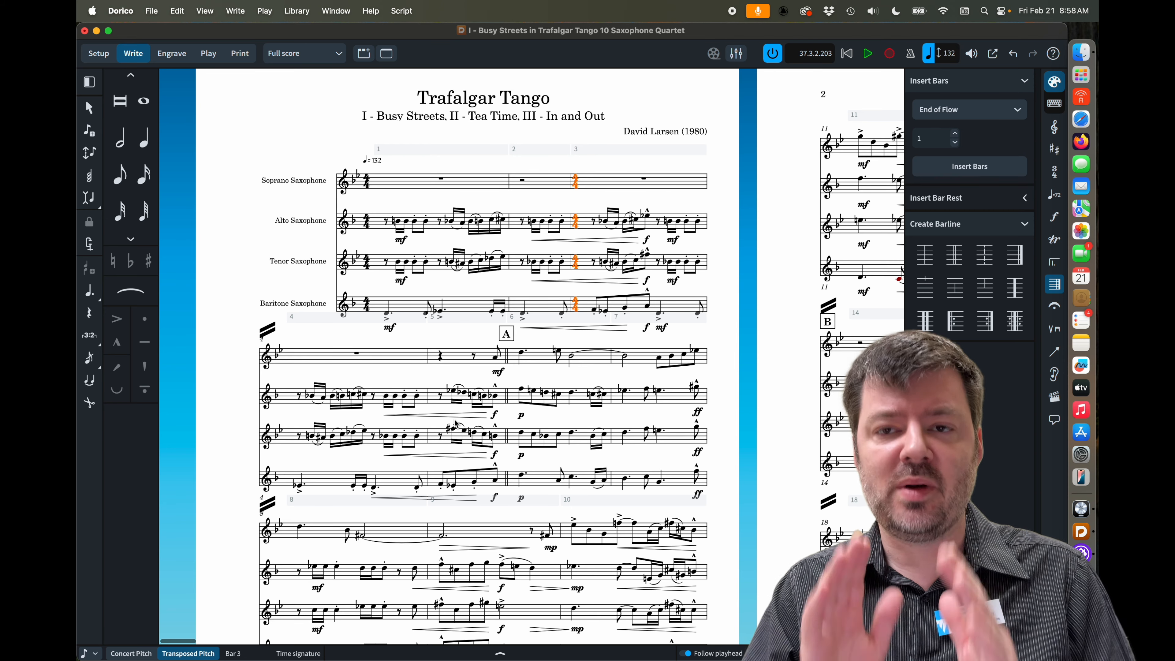
{"action": "key", "text": "super+z"}
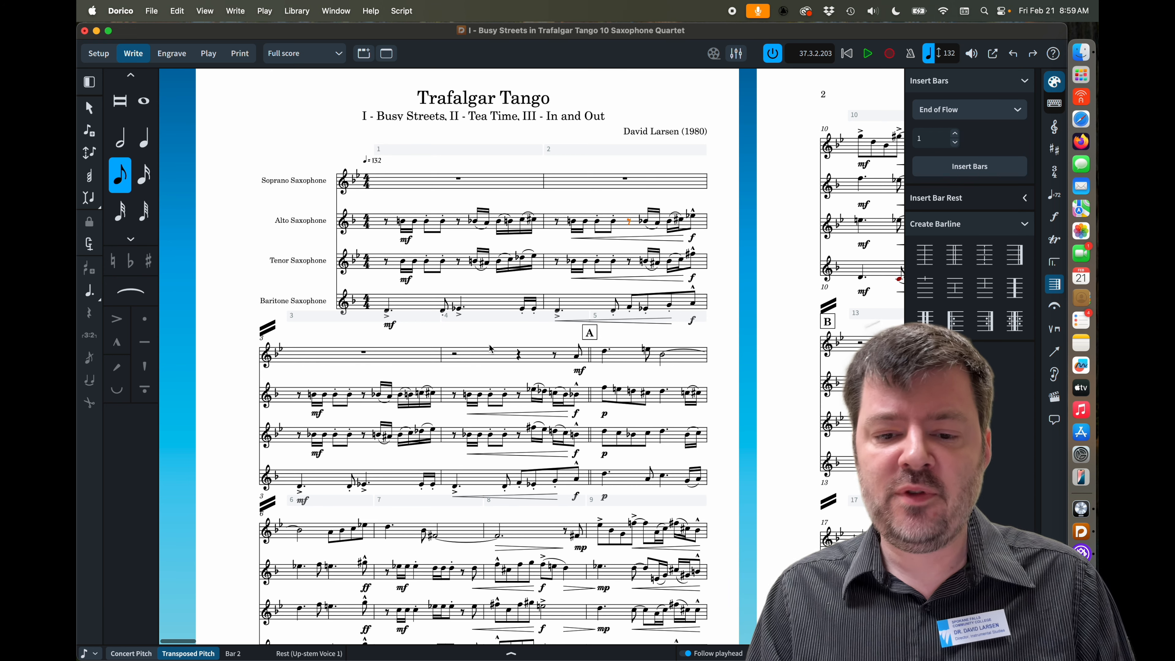
Step: Try inserting a 2/4 time signature for the baritone saxophone only at the start of bar 2, and undo it
{"action": "left_click", "coordinate": [559, 308]}
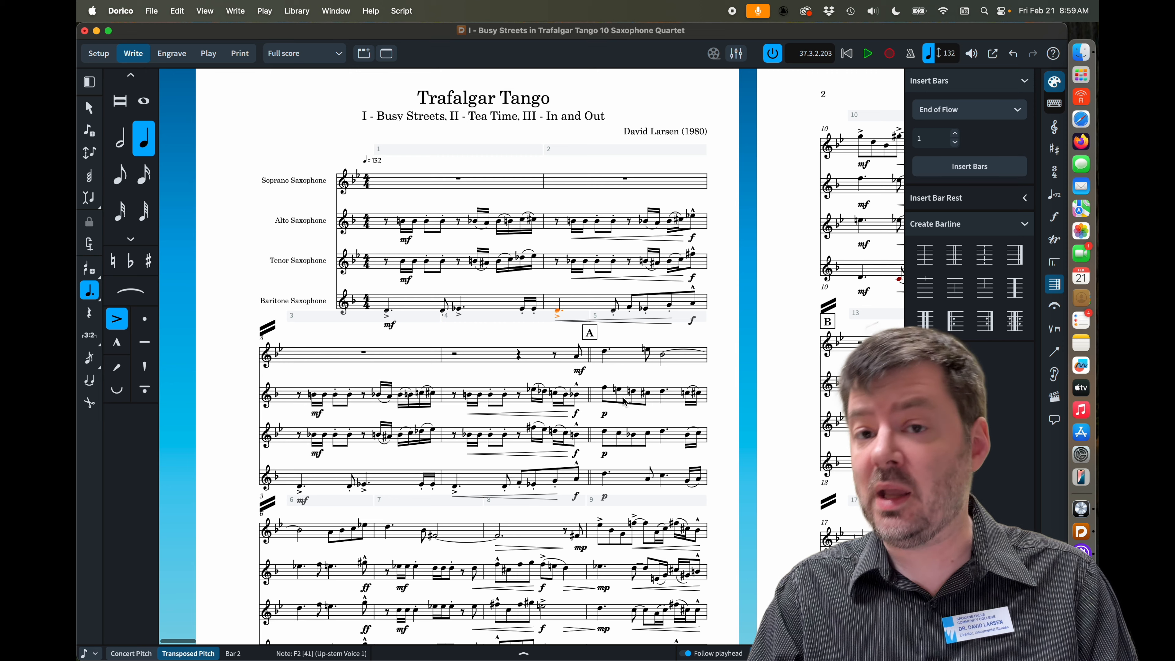
{"action": "key", "text": "shift+m"}
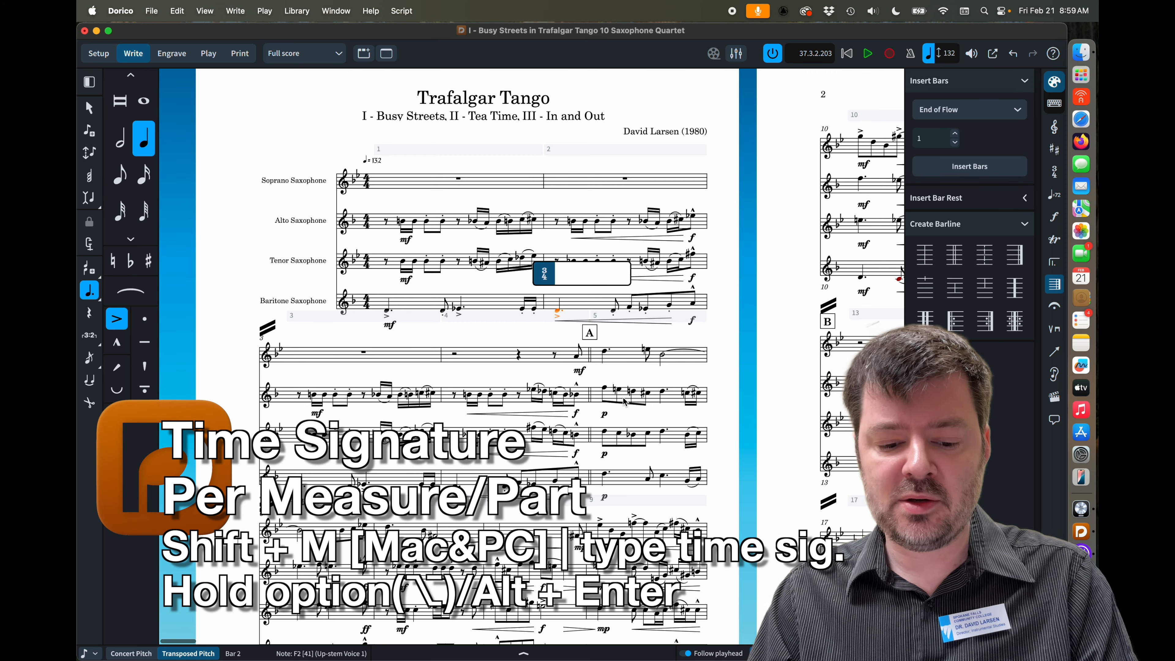
{"action": "type", "text": "2/4"}
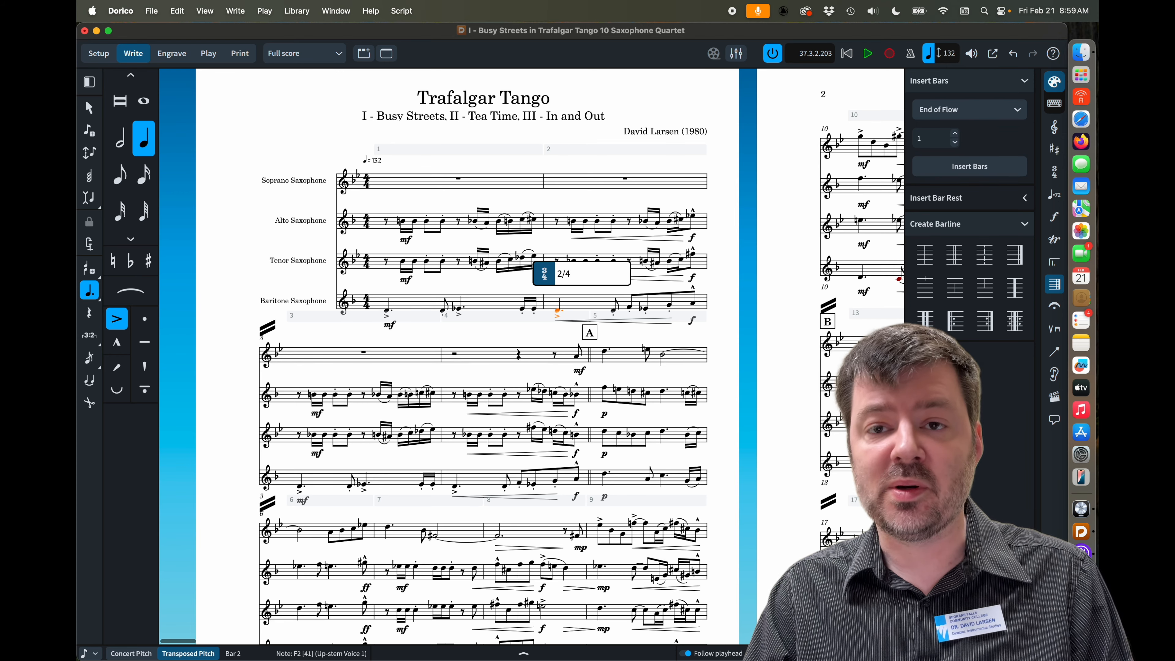
{"action": "key", "text": "Return"}
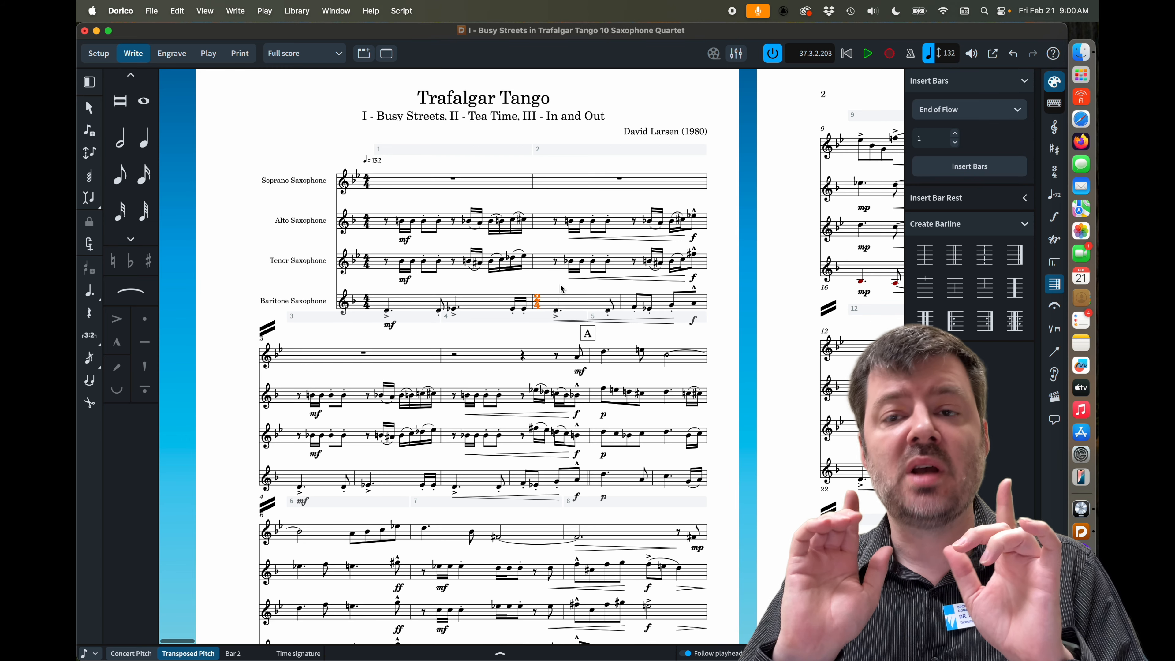
{"action": "key", "text": "super+z"}
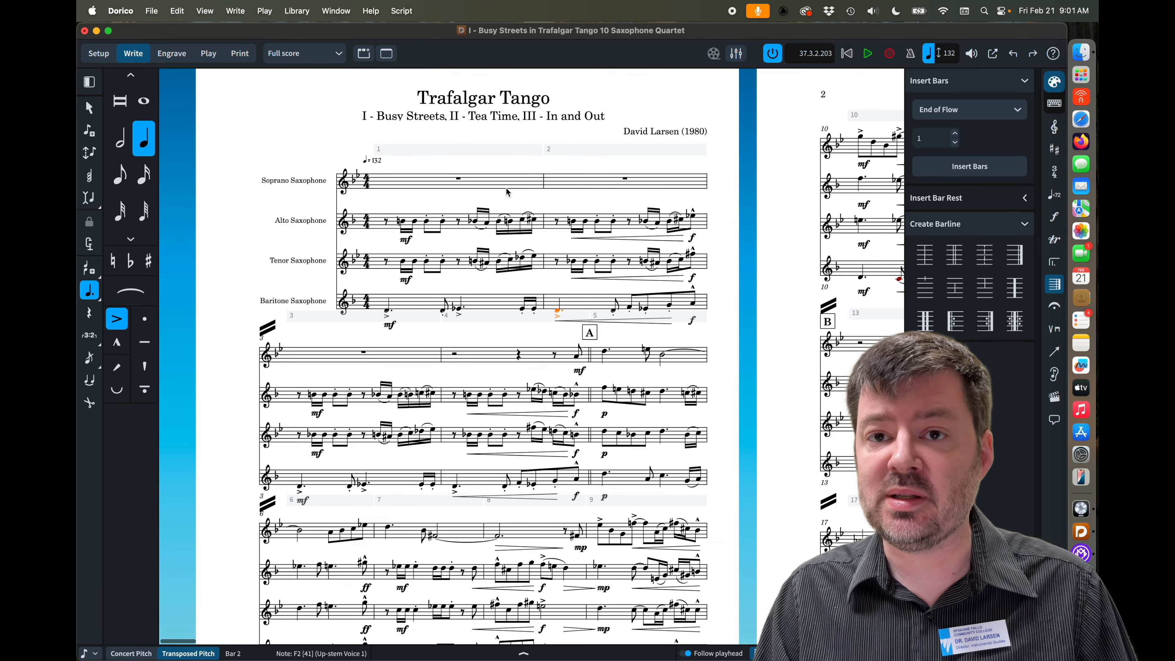
Step: In III - In and Out, try splitting the soprano saxophone's beam at the fourth eighth note of bar 1, and undo it
{"action": "scroll", "coordinate": [649, 173], "scroll_direction": "right", "scroll_amount": 16}
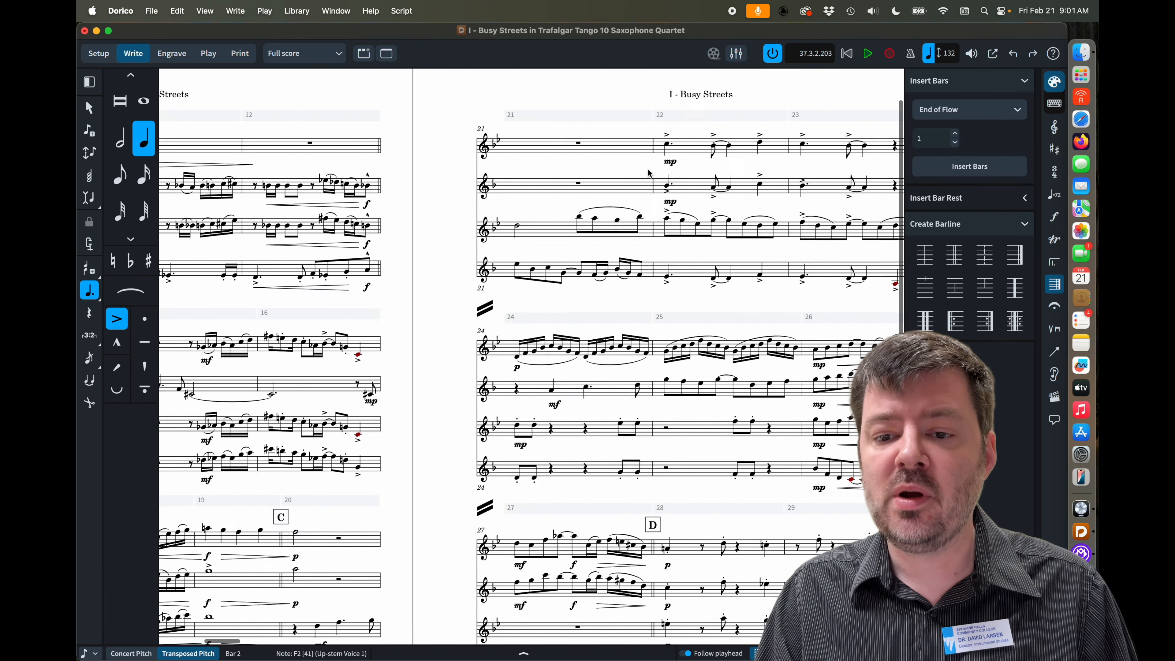
{"action": "scroll", "coordinate": [649, 173], "scroll_direction": "right", "scroll_amount": 20}
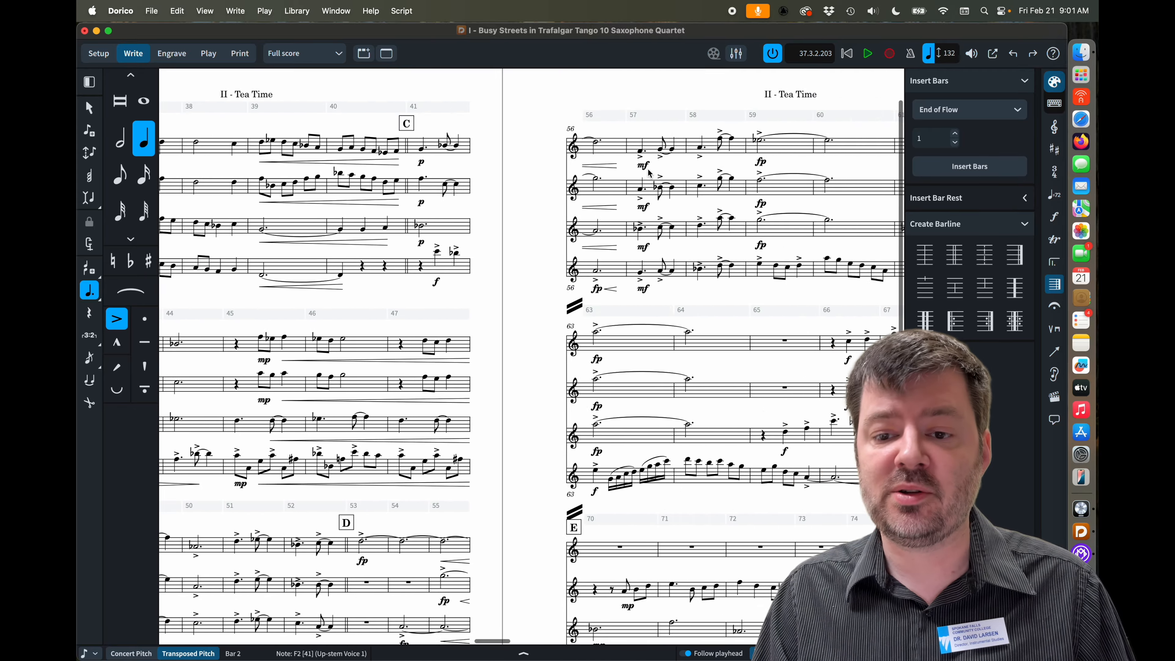
{"action": "scroll", "coordinate": [521, 524], "scroll_direction": "right", "scroll_amount": 15}
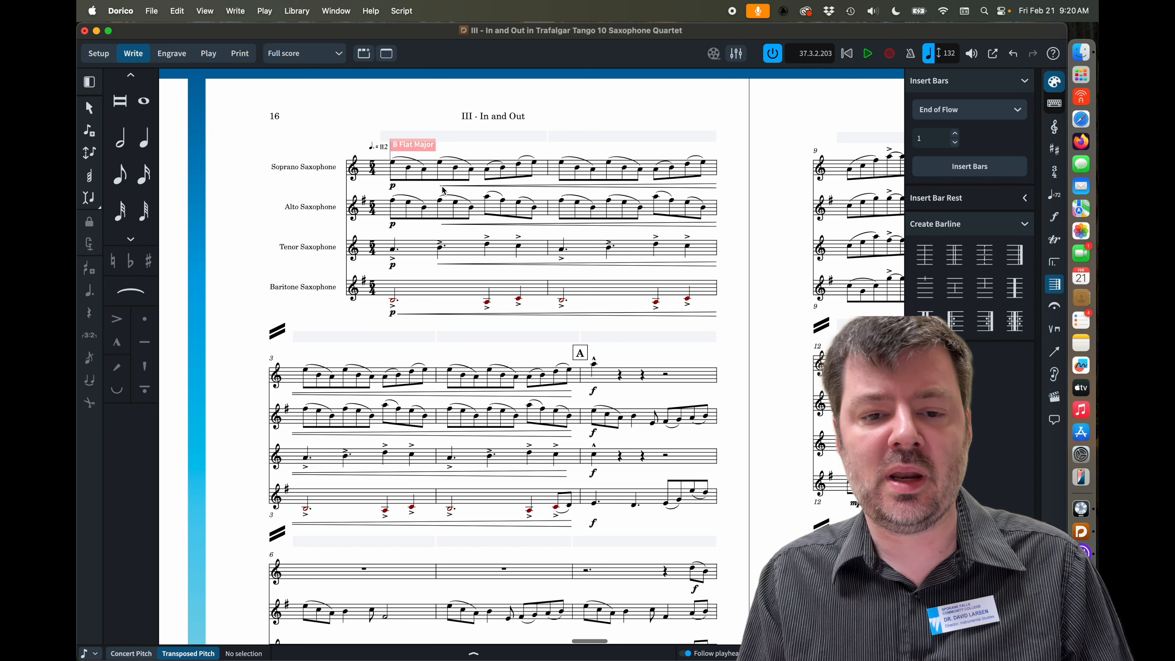
{"action": "left_click", "coordinate": [440, 165]}
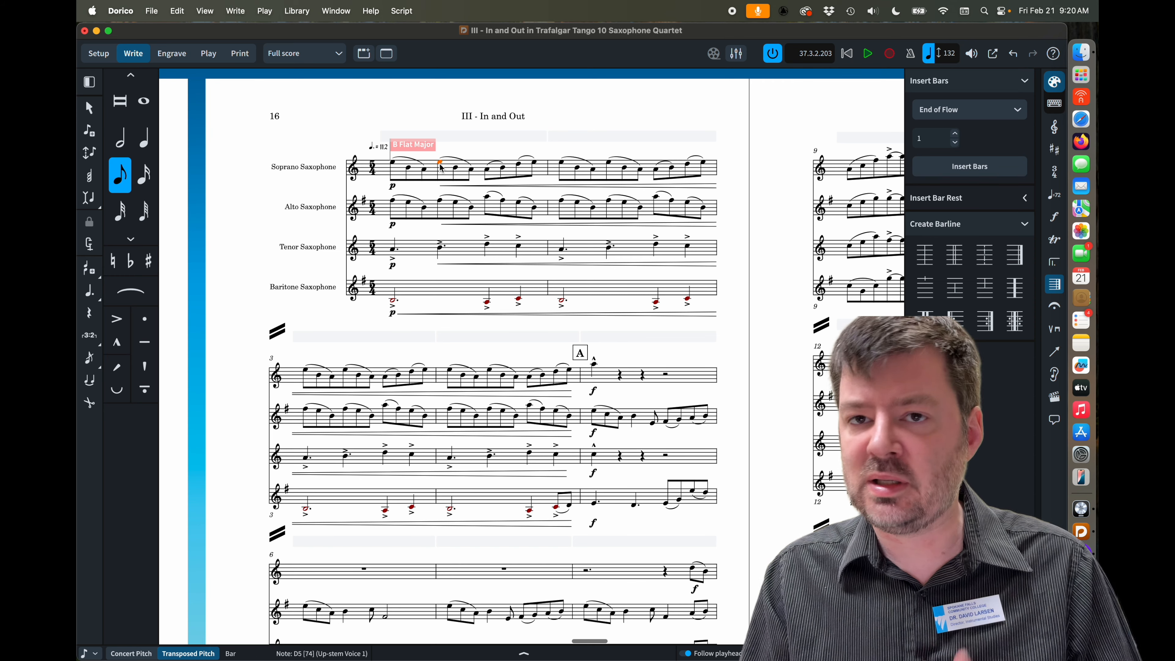
{"action": "right_click", "coordinate": [440, 166]}
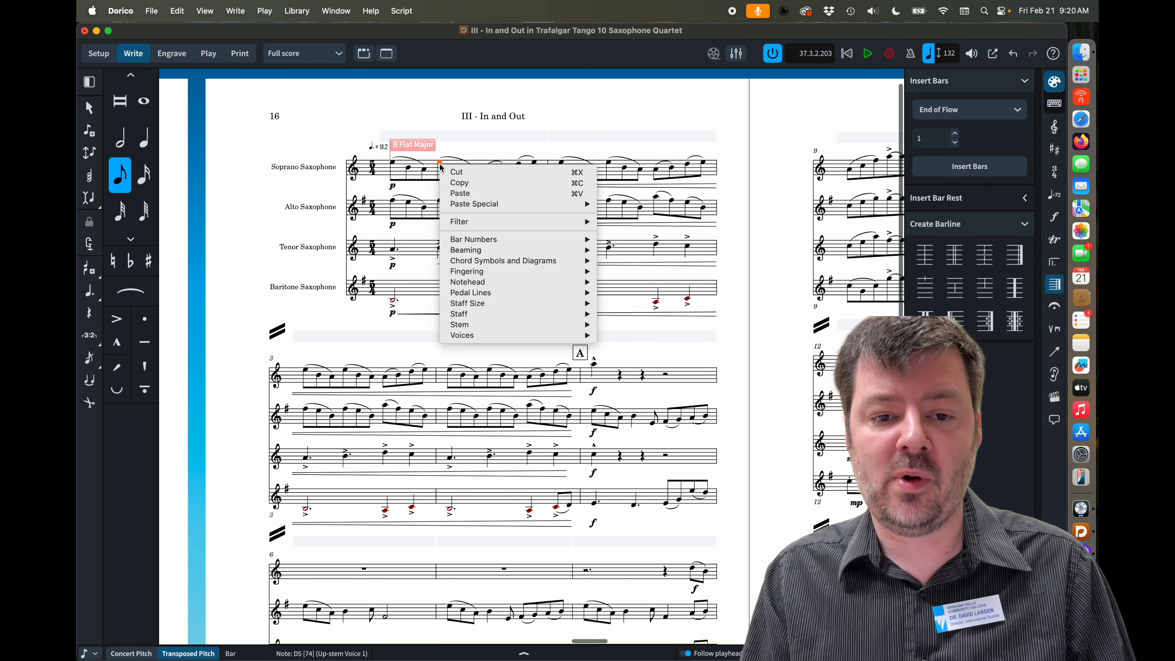
{"action": "mouse_move", "coordinate": [482, 260]}
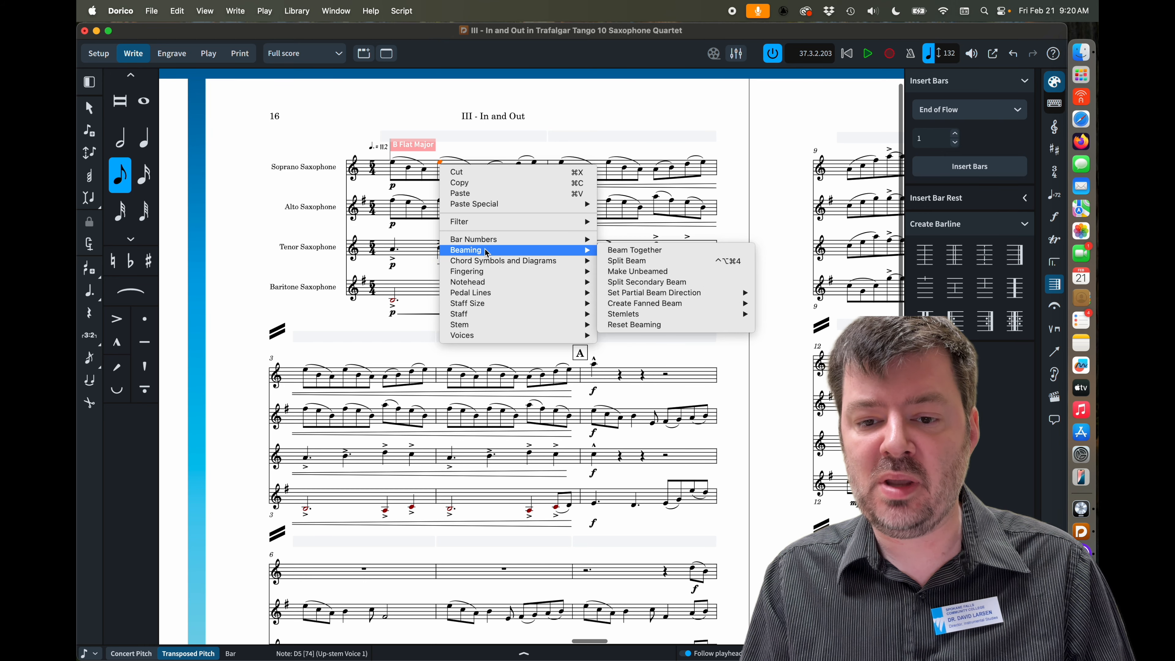
{"action": "left_click", "coordinate": [608, 260]}
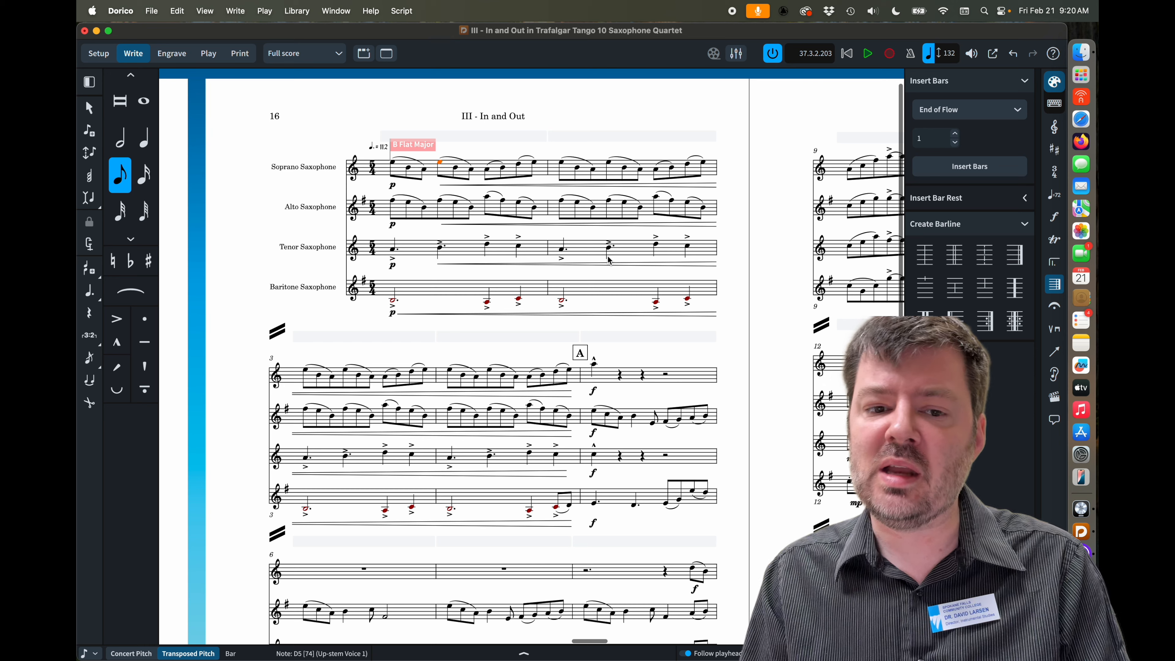
{"action": "key", "text": "super+z"}
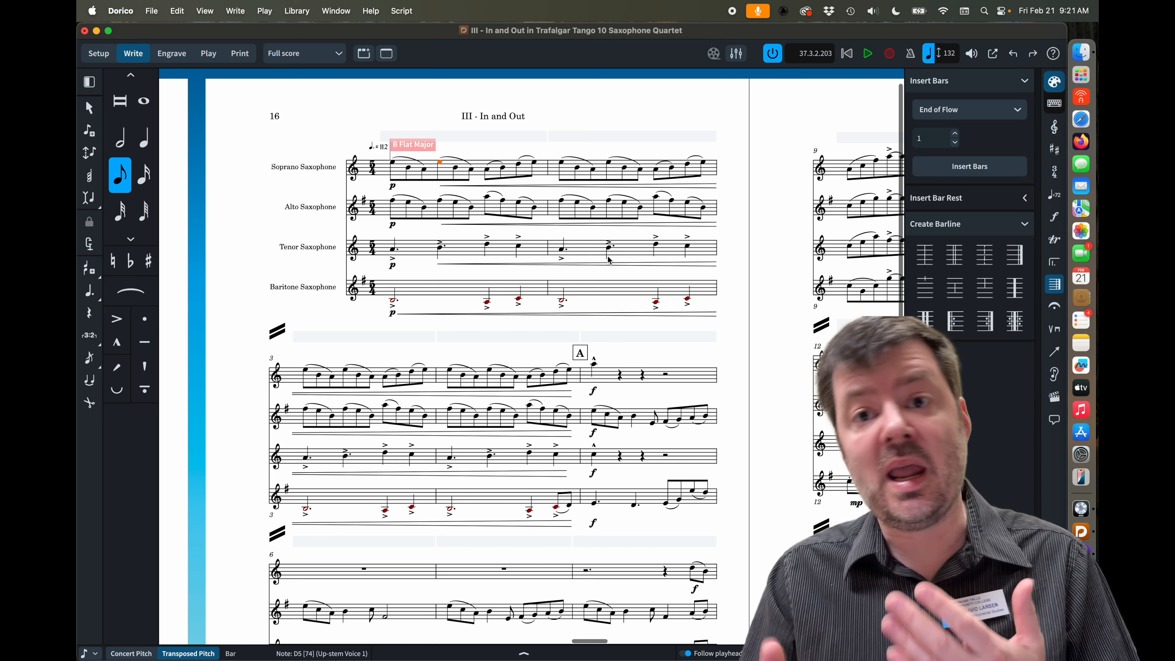
Step: Change the opening time signature of III - In and Out to 10/8
{"action": "left_click", "coordinate": [372, 169]}
{"action": "key", "text": "shift+m"}
{"action": "type", "text": "10/8"}
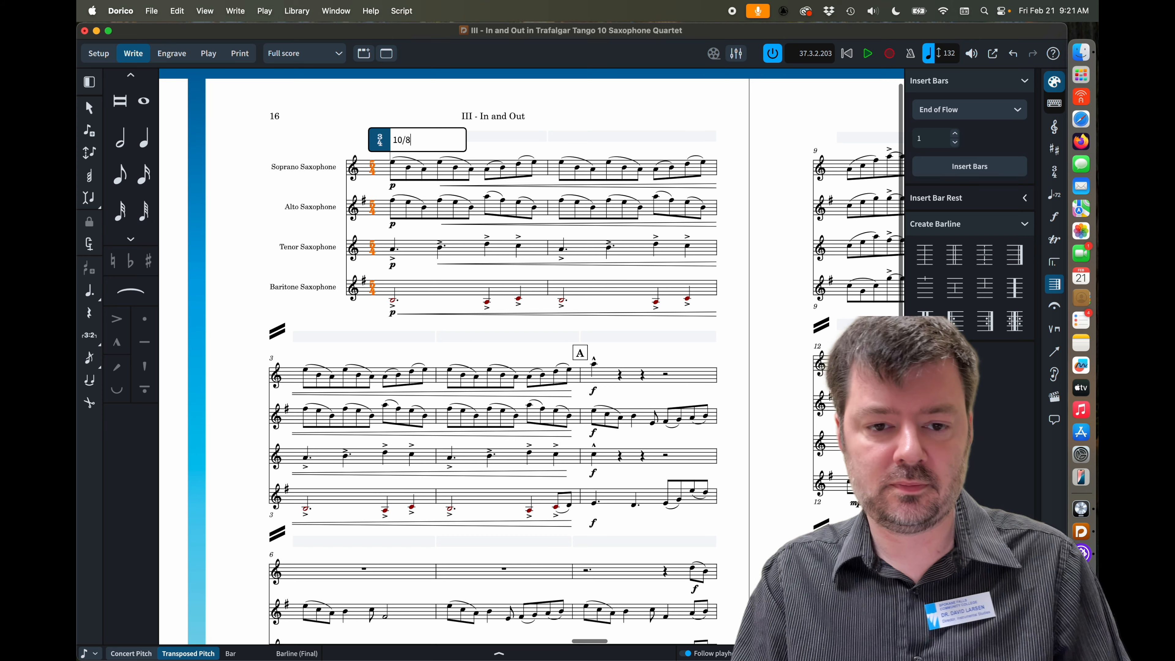
{"action": "key", "text": "Return"}
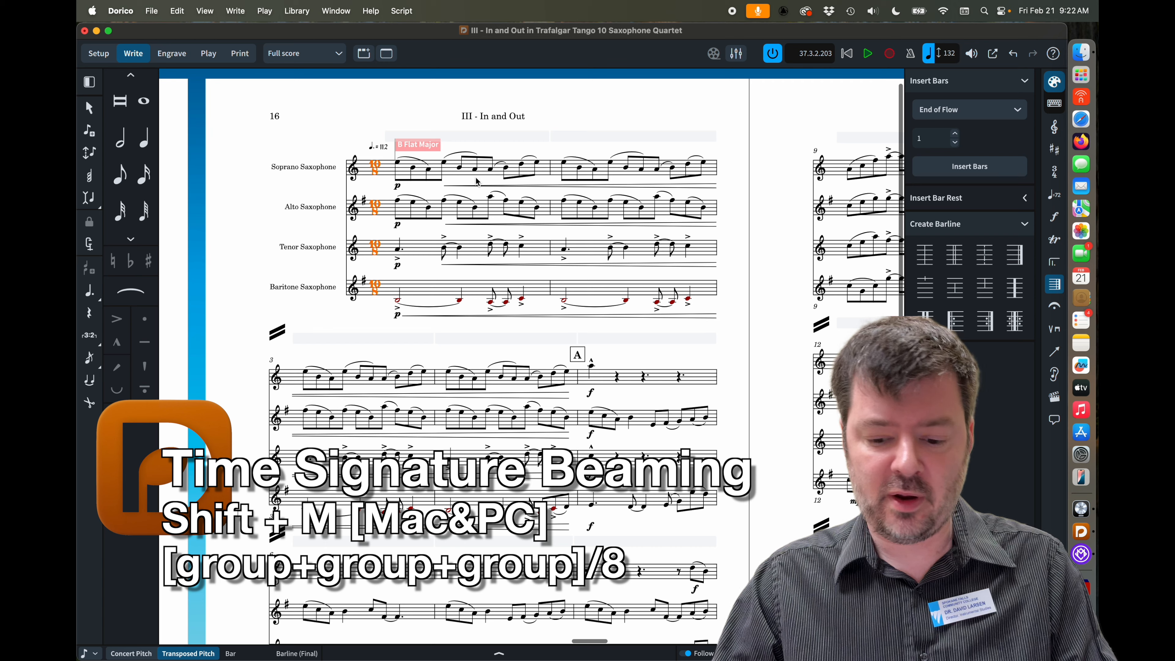
Step: Set the opening time signature of III - In and Out to [3+3+2+2]/8 to define the beam grouping
{"action": "key", "text": "shift+m"}
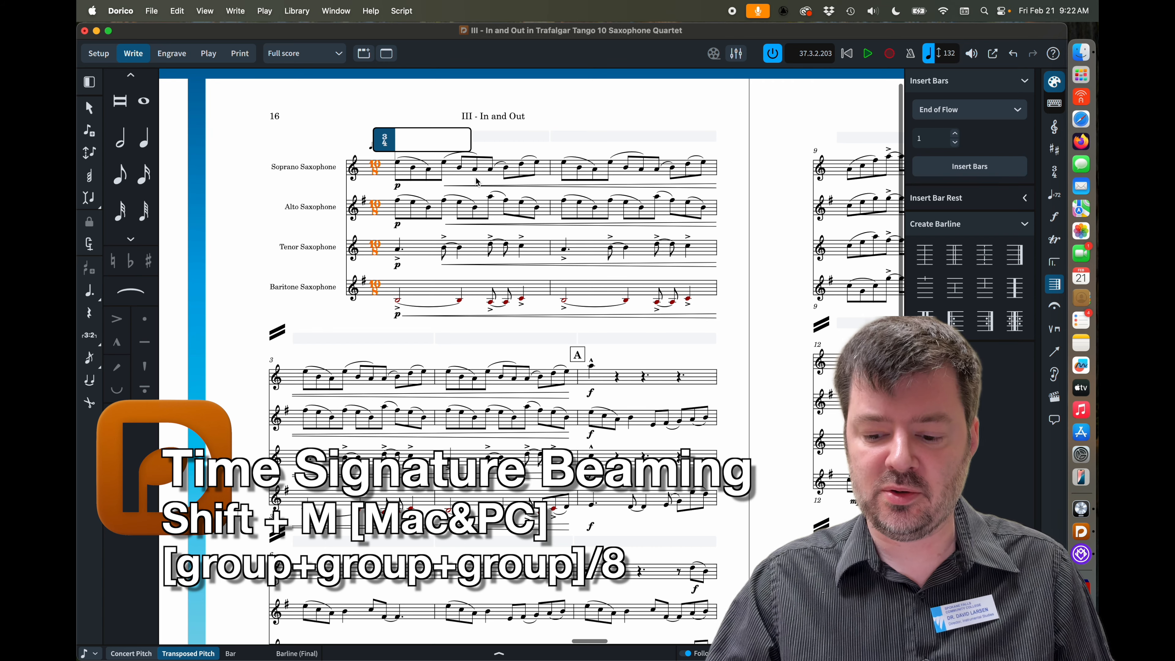
{"action": "type", "text": "["}
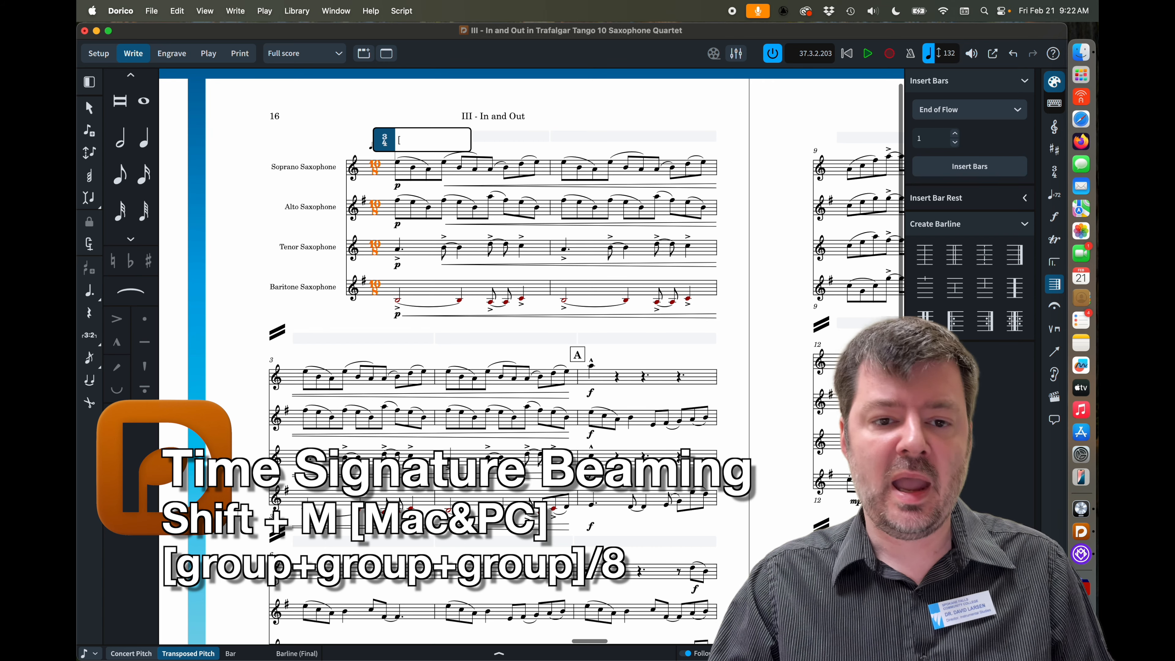
{"action": "type", "text": "3"}
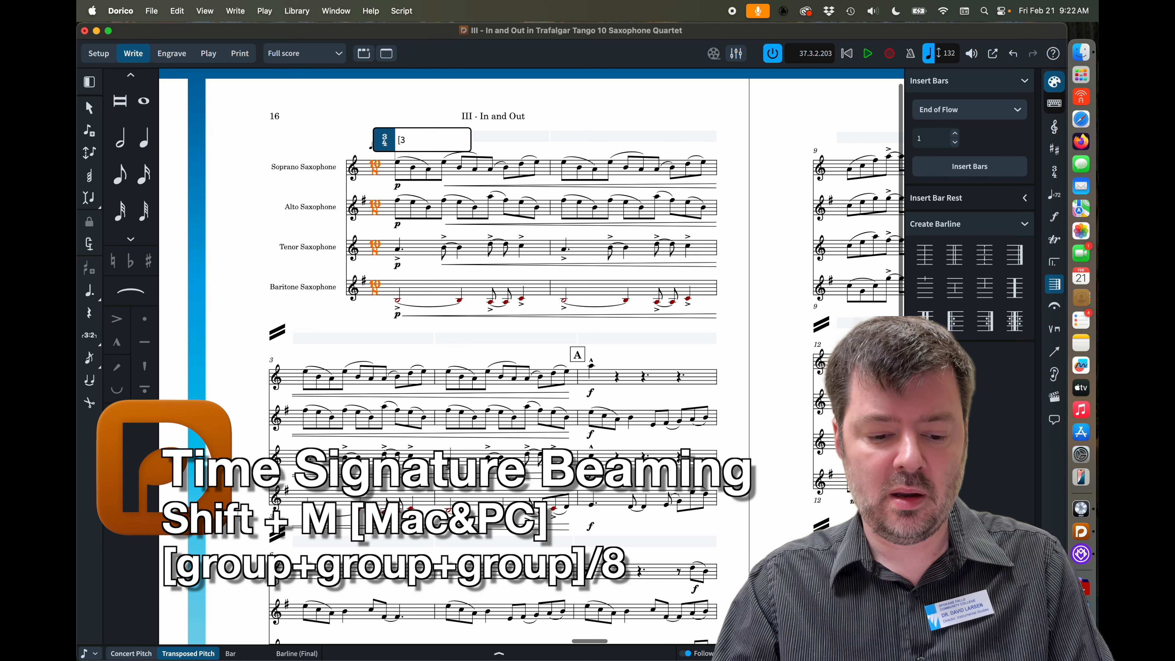
{"action": "type", "text": "+3+2+2"}
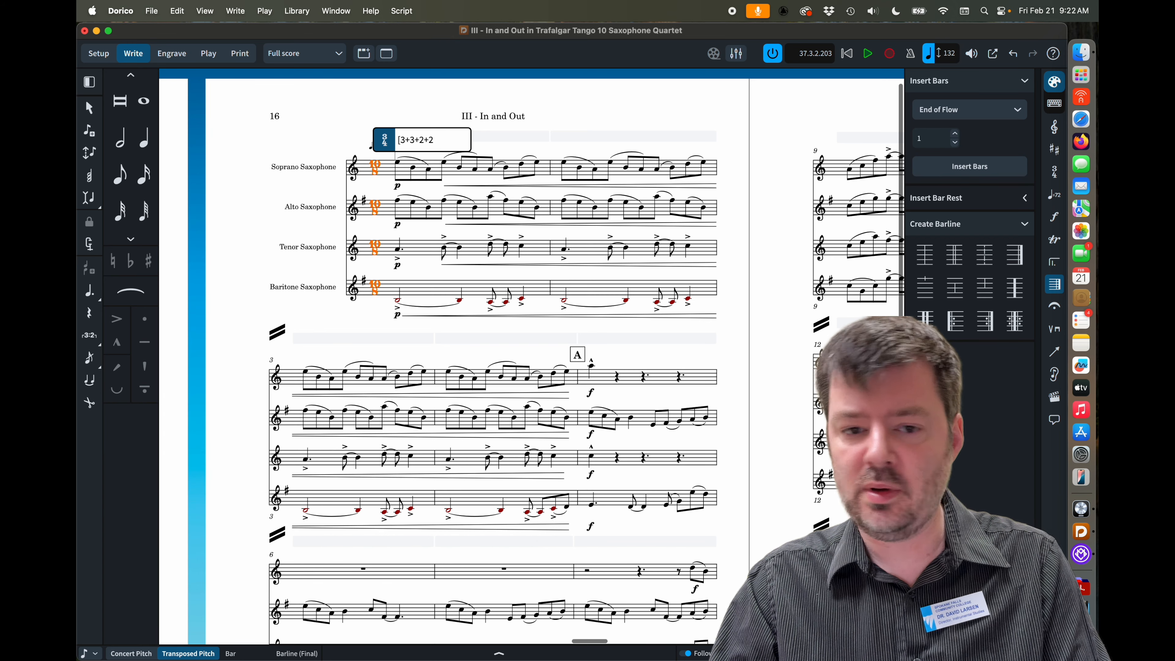
{"action": "type", "text": "]/8"}
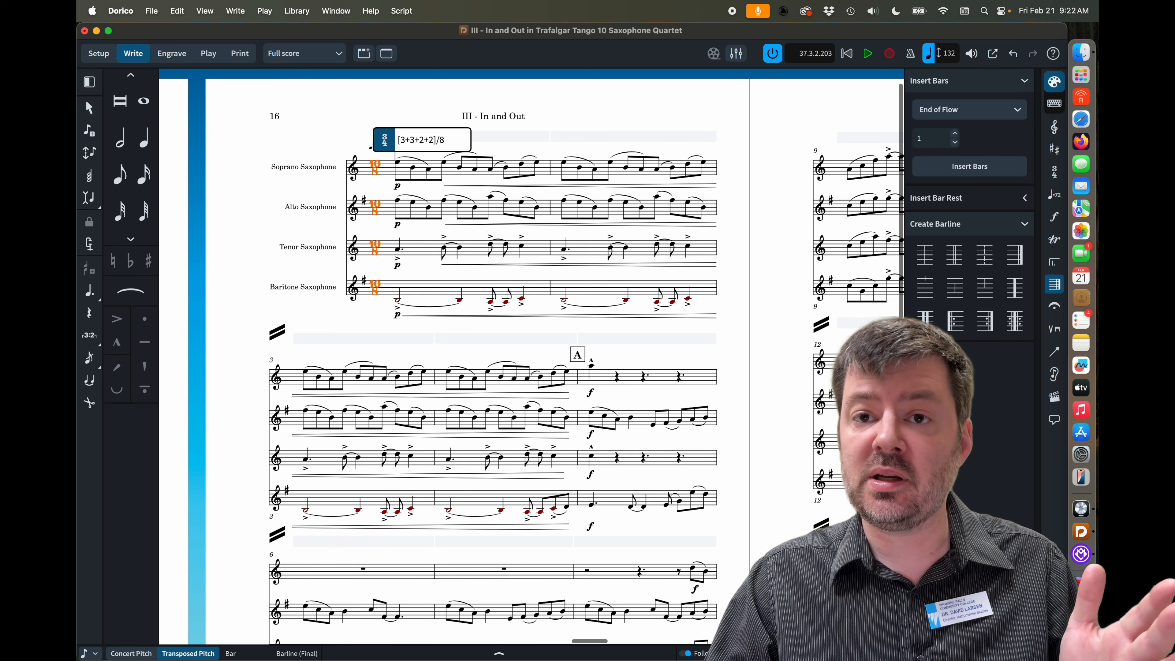
{"action": "key", "text": "Return"}
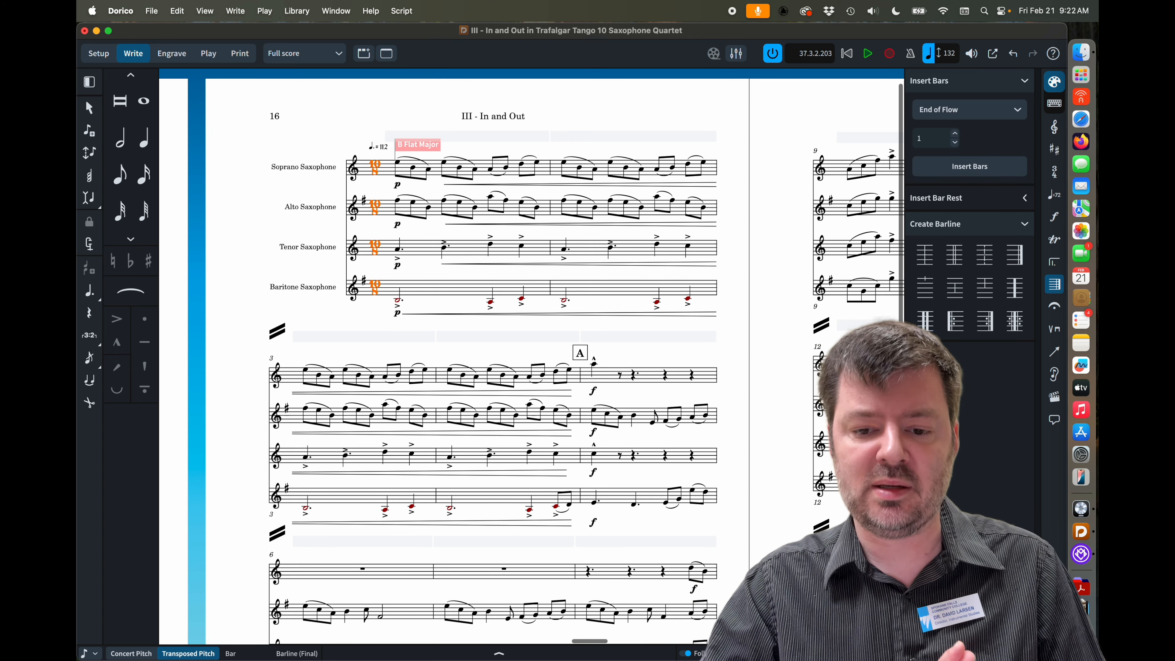
Step: Review the beaming across the pages of III - In and Out up to rehearsal mark D
{"action": "scroll", "coordinate": [536, 266], "scroll_direction": "down", "scroll_amount": 5}
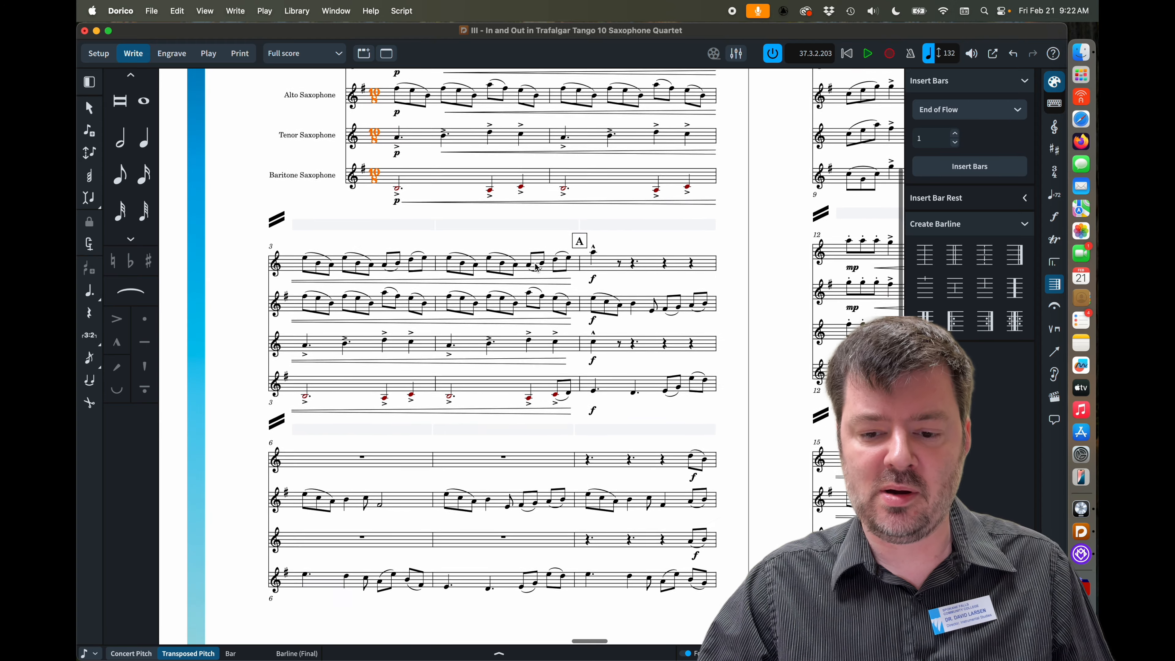
{"action": "scroll", "coordinate": [536, 268], "scroll_direction": "right", "scroll_amount": 10}
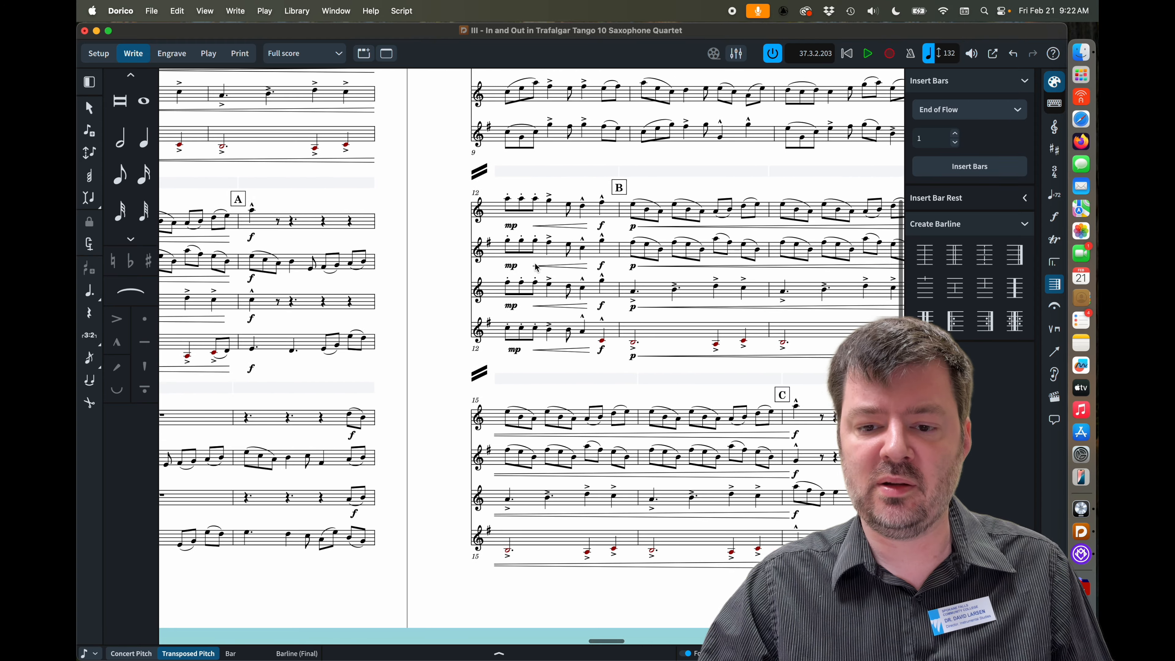
{"action": "scroll", "coordinate": [536, 267], "scroll_direction": "right", "scroll_amount": 8}
{"action": "scroll", "coordinate": [535, 264], "scroll_direction": "right", "scroll_amount": 6}
{"action": "scroll", "coordinate": [535, 264], "scroll_direction": "up", "scroll_amount": 2}
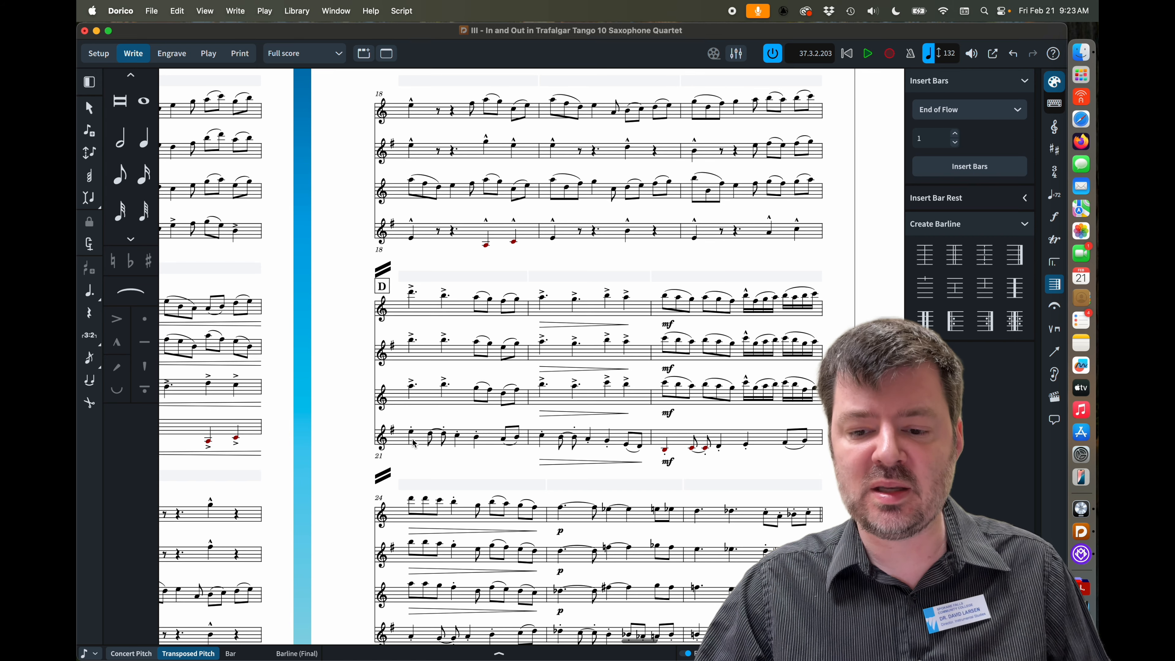
{"action": "scroll", "coordinate": [414, 443], "scroll_direction": "down", "scroll_amount": 3}
{"action": "scroll", "coordinate": [412, 439], "scroll_direction": "down", "scroll_amount": 2}
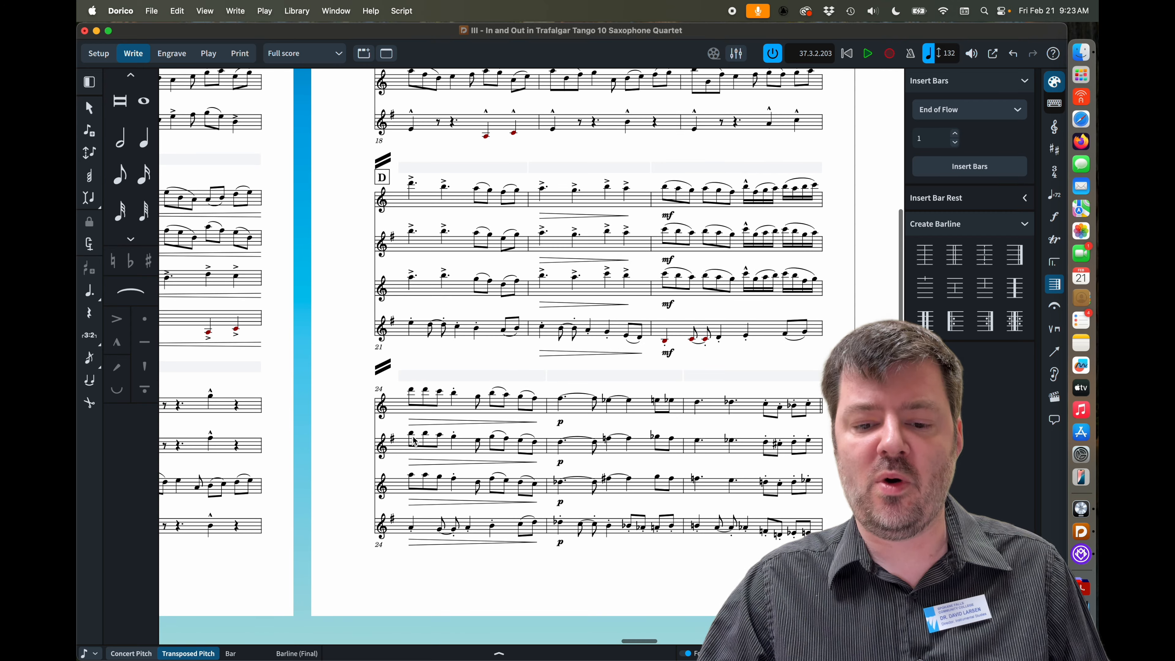
Step: Select the baritone saxophone notes from rehearsal mark D through bar 28 and apply a 5/4 time signature to that staff only
{"action": "left_click", "coordinate": [413, 324]}
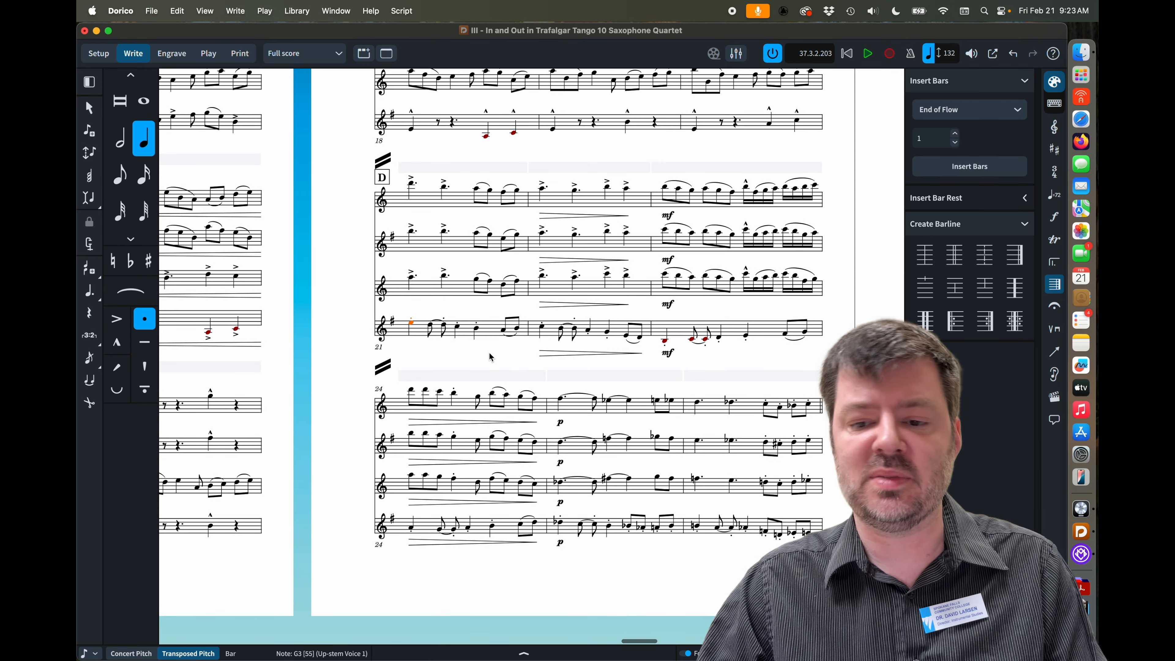
{"action": "scroll", "coordinate": [491, 356], "scroll_direction": "right", "scroll_amount": 12}
{"action": "scroll", "coordinate": [491, 356], "scroll_direction": "up", "scroll_amount": 5}
{"action": "scroll", "coordinate": [491, 356], "scroll_direction": "right", "scroll_amount": 10}
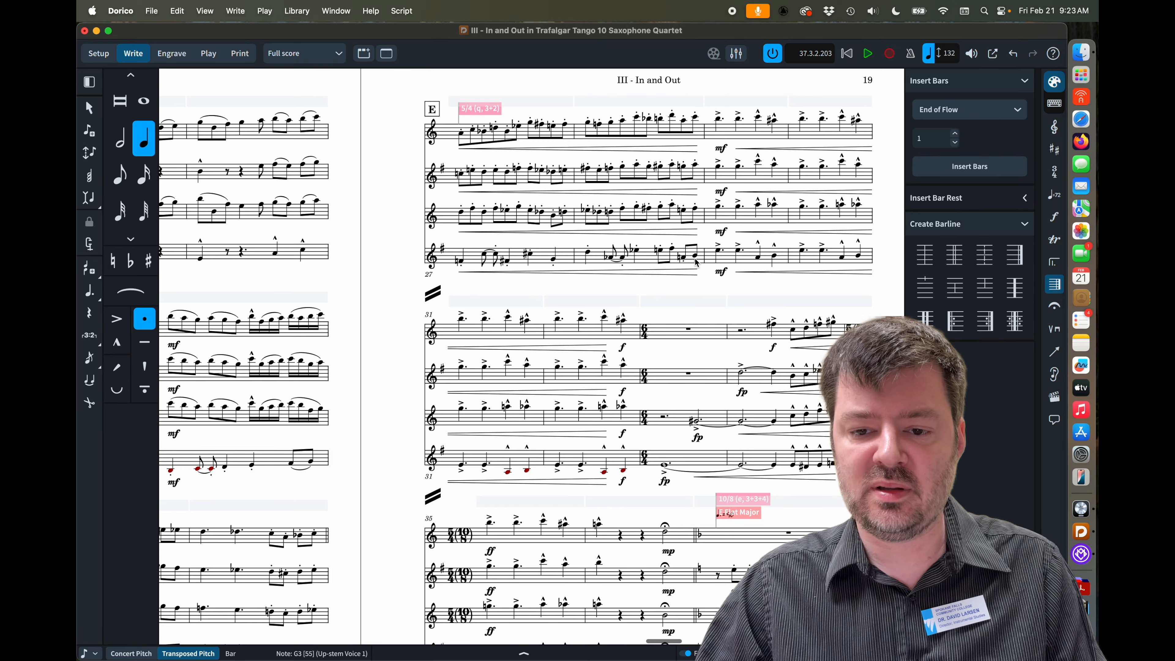
{"action": "left_click", "coordinate": [696, 260], "text": "shift"}
{"action": "scroll", "coordinate": [669, 289], "scroll_direction": "down", "scroll_amount": 3}
{"action": "scroll", "coordinate": [669, 289], "scroll_direction": "left", "scroll_amount": 4}
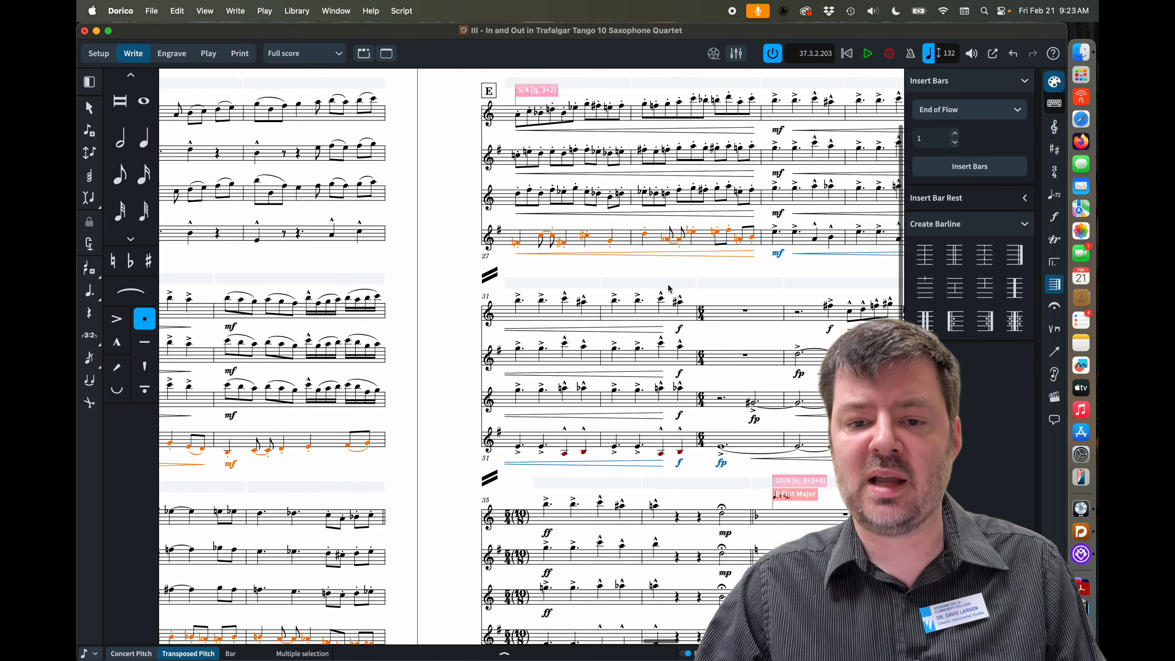
{"action": "scroll", "coordinate": [670, 289], "scroll_direction": "down", "scroll_amount": 3}
{"action": "scroll", "coordinate": [670, 289], "scroll_direction": "left", "scroll_amount": 10}
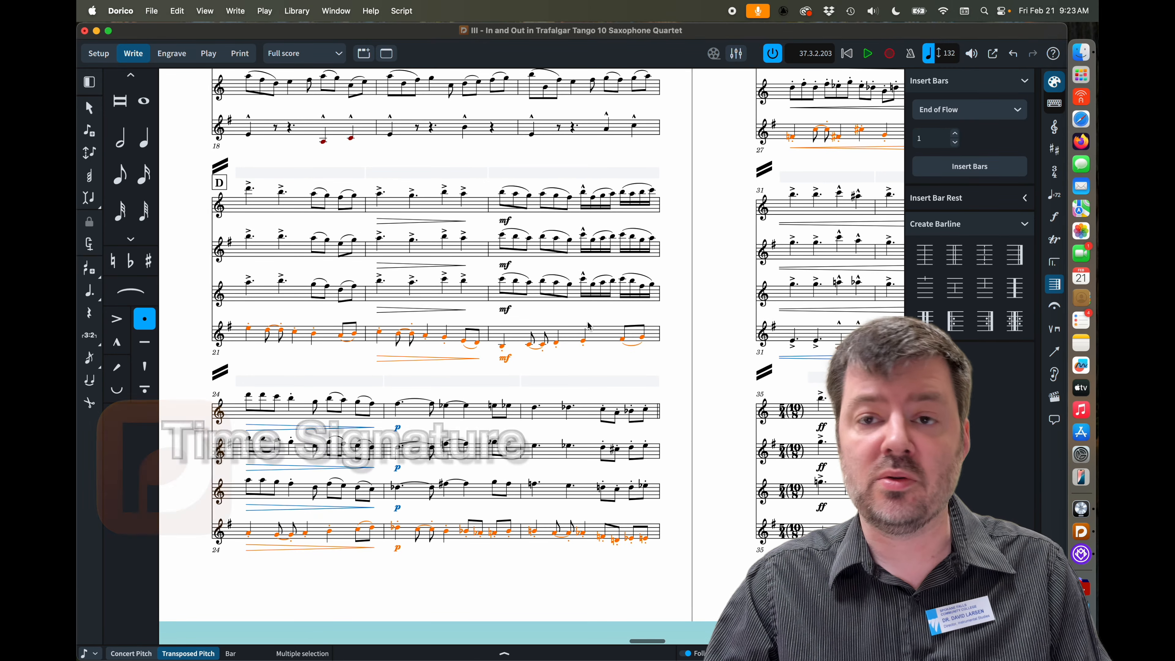
{"action": "key", "text": "shift+m"}
{"action": "type", "text": "5/4"}
{"action": "key", "text": "alt+Return"}
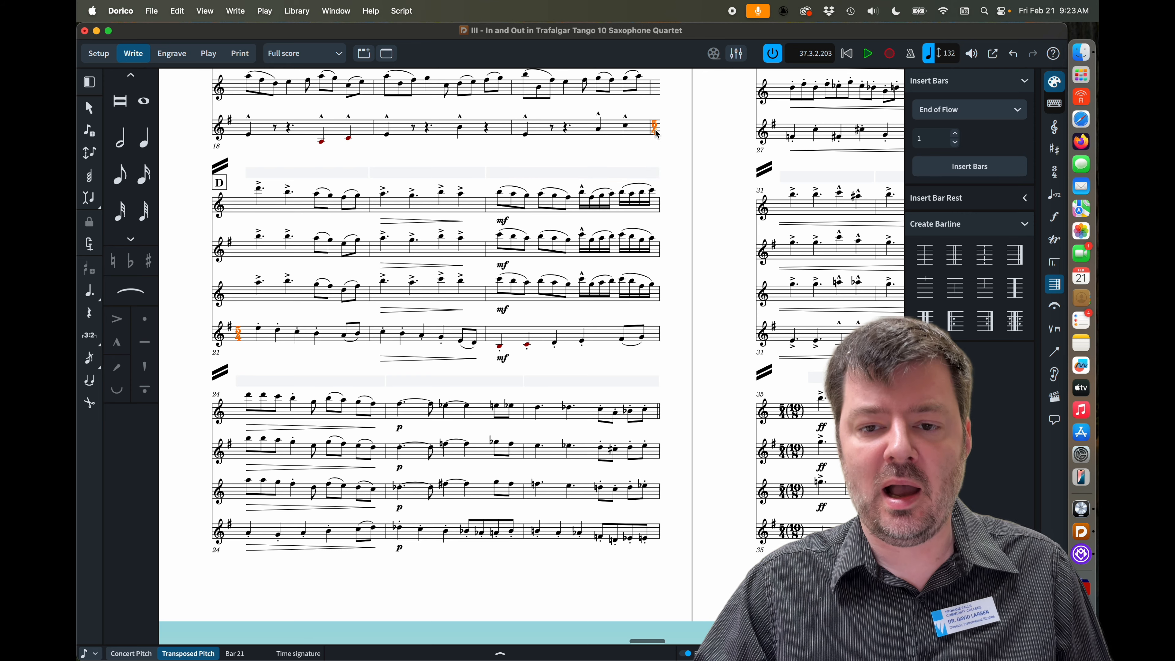
Step: Hide the baritone saxophone's 5/4 time signature at rehearsal mark D
{"action": "left_click", "coordinate": [502, 653]}
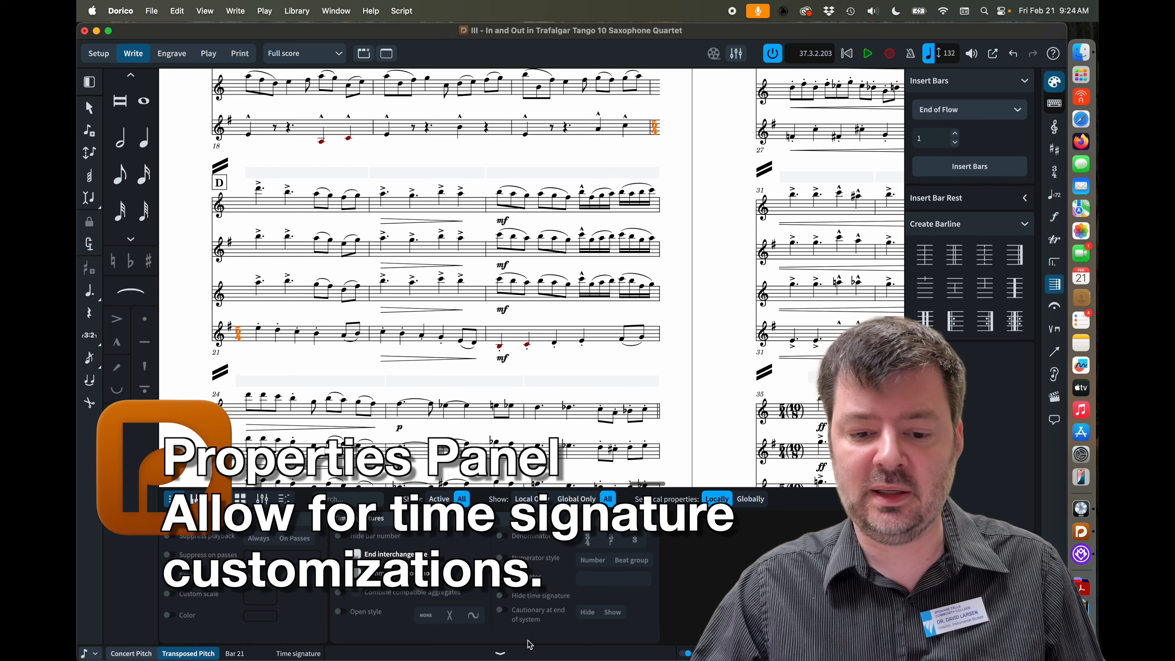
{"action": "left_click", "coordinate": [504, 596]}
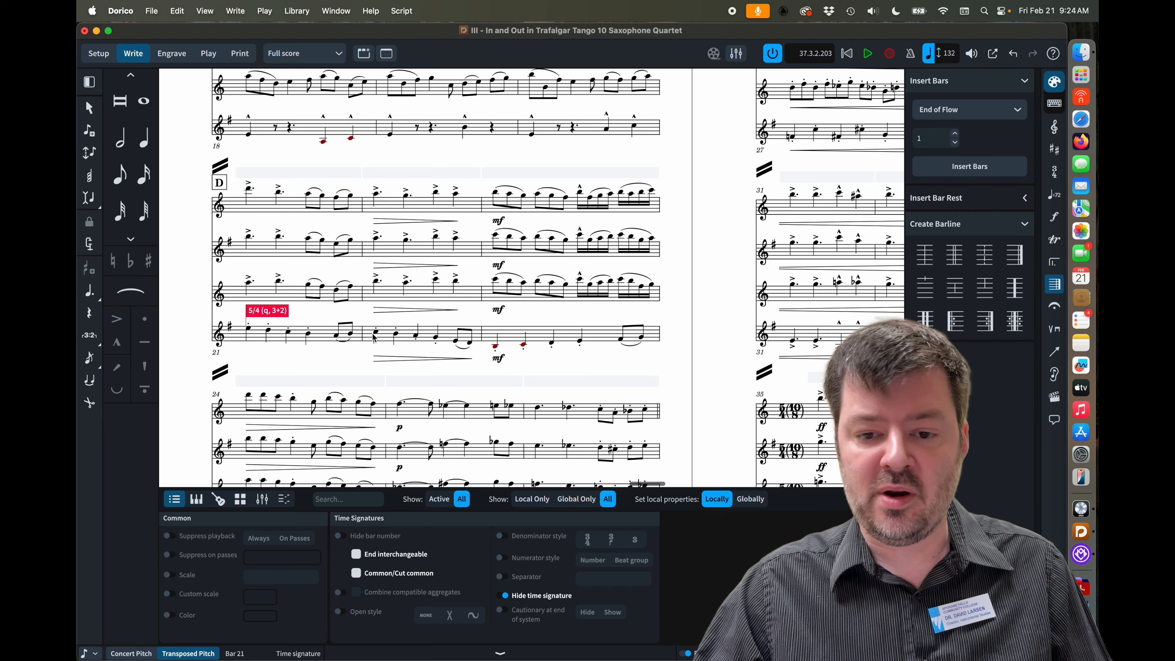
Step: Select the double barline just before rehearsal mark E, where a time signature is hidden, and remove it
{"action": "scroll", "coordinate": [476, 348], "scroll_direction": "down", "scroll_amount": 2}
{"action": "scroll", "coordinate": [477, 347], "scroll_direction": "down", "scroll_amount": 3}
{"action": "scroll", "coordinate": [476, 350], "scroll_direction": "down", "scroll_amount": 1}
{"action": "scroll", "coordinate": [476, 350], "scroll_direction": "right", "scroll_amount": 5}
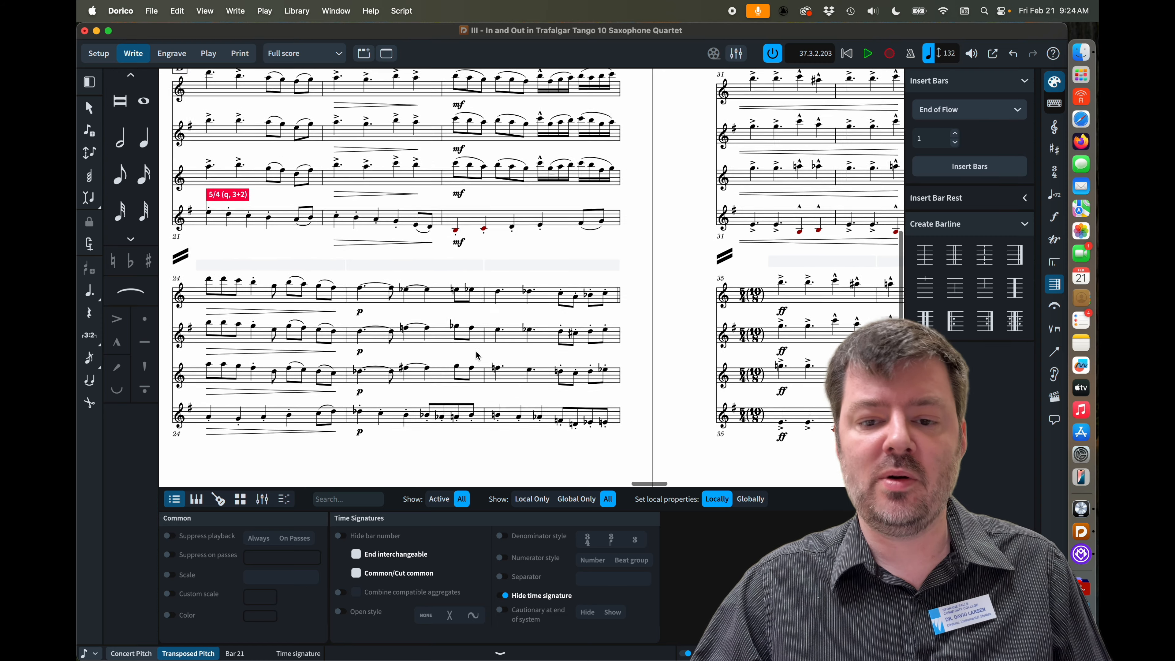
{"action": "scroll", "coordinate": [477, 356], "scroll_direction": "up", "scroll_amount": 5}
{"action": "scroll", "coordinate": [476, 355], "scroll_direction": "right", "scroll_amount": 2}
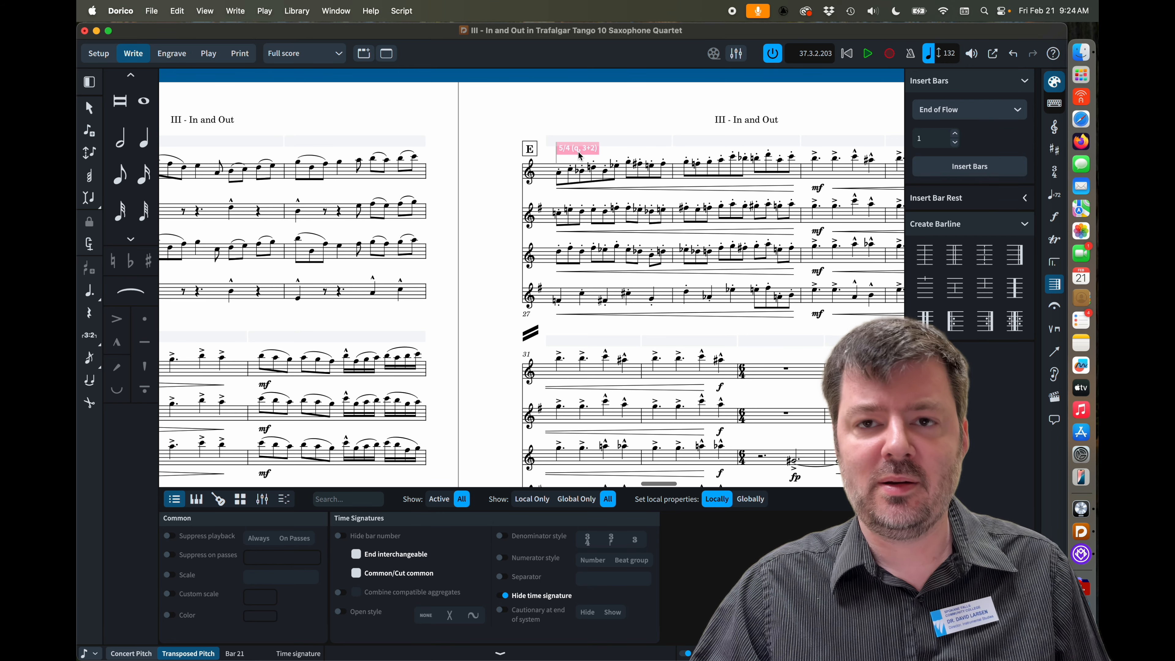
{"action": "scroll", "coordinate": [520, 329], "scroll_direction": "down", "scroll_amount": 5}
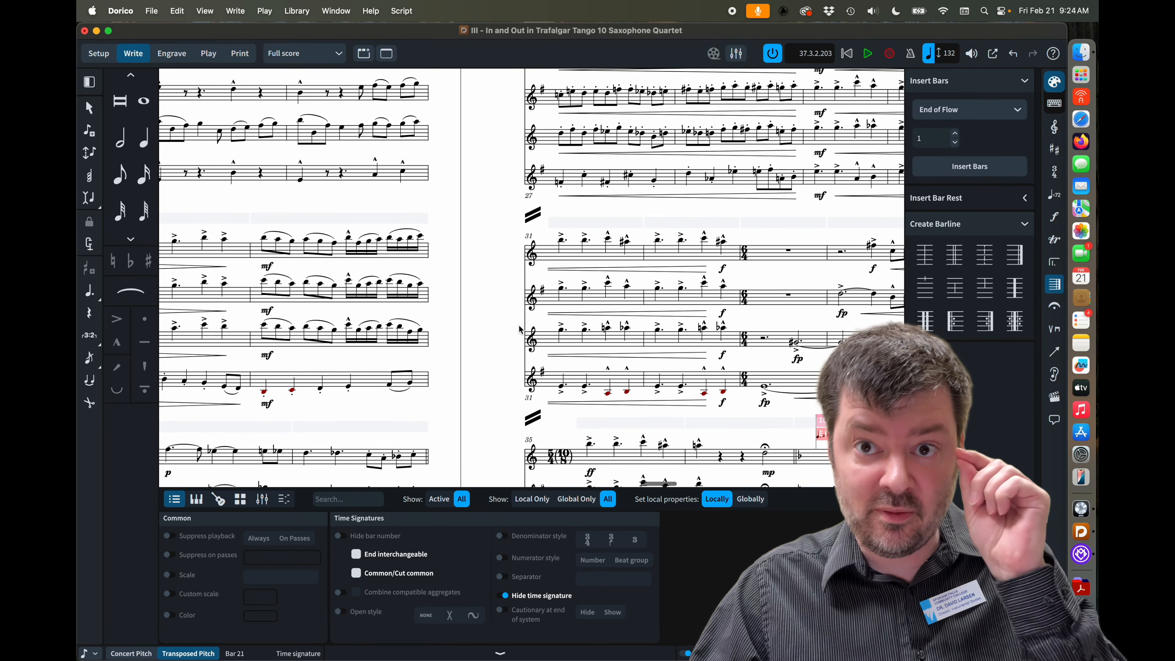
{"action": "scroll", "coordinate": [481, 393], "scroll_direction": "down", "scroll_amount": 3}
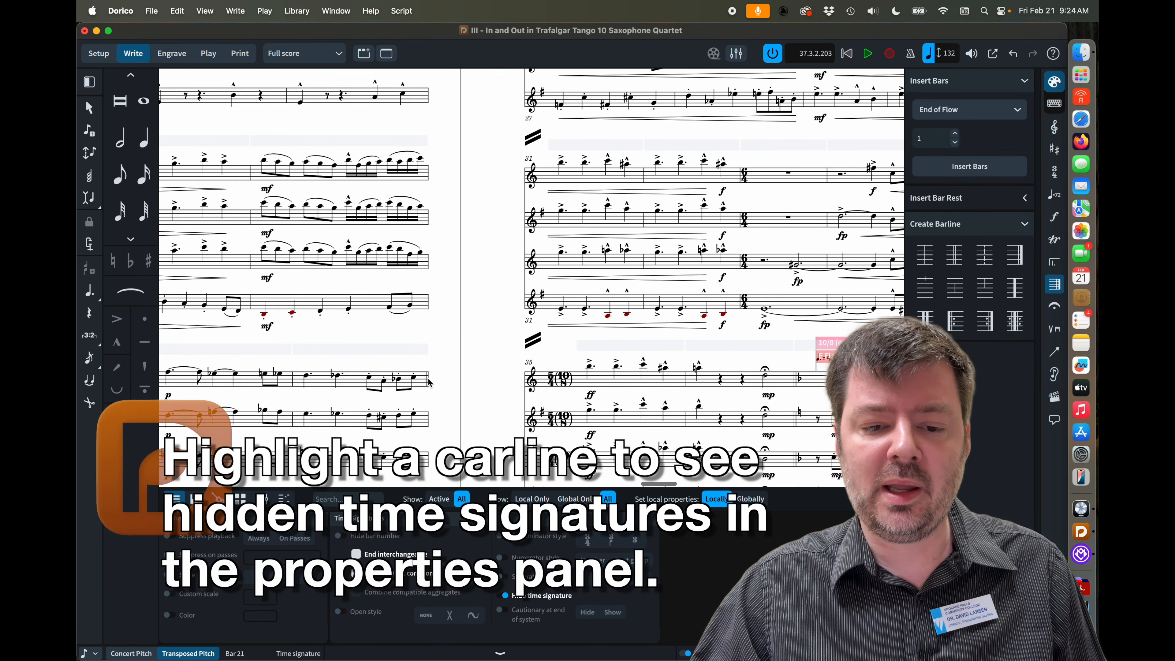
{"action": "left_click", "coordinate": [427, 380]}
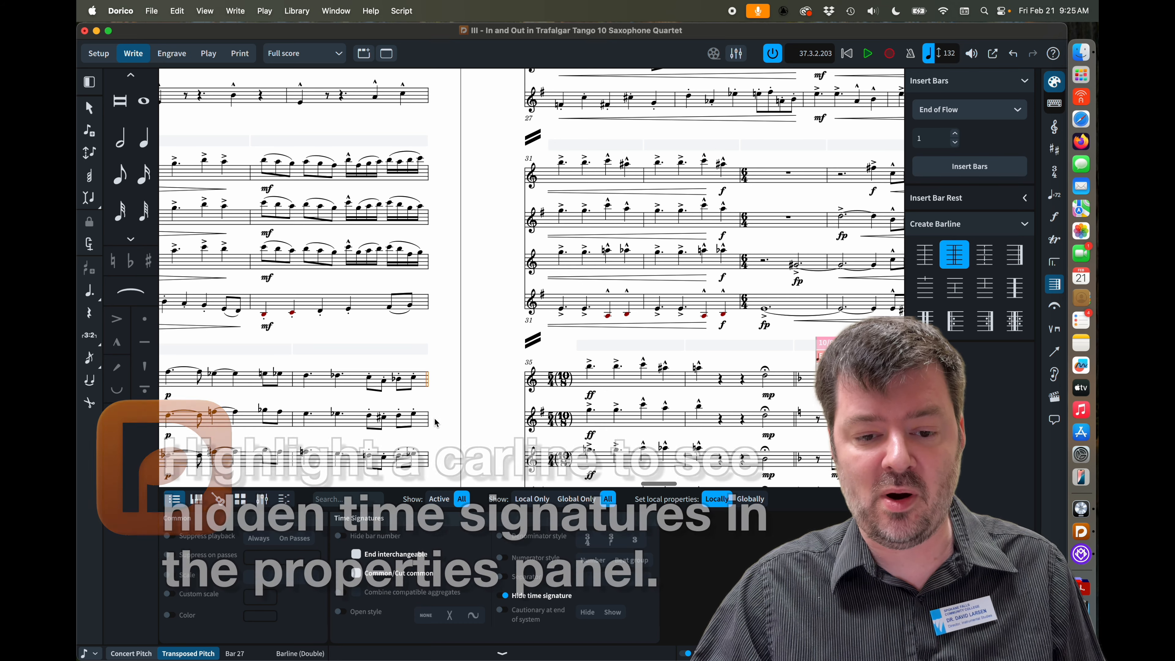
{"action": "key", "text": "Delete"}
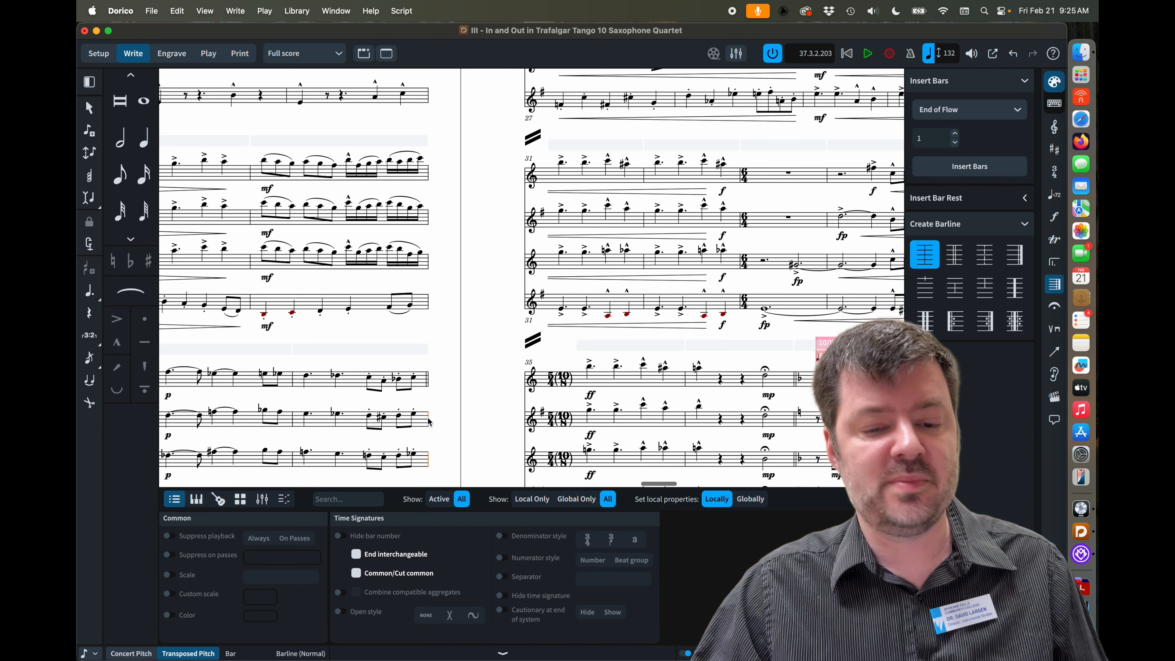
Step: Cut the hidden 5/4 (q, 3+2) time signature signpost at rehearsal mark E
{"action": "scroll", "coordinate": [569, 325], "scroll_direction": "up", "scroll_amount": 5}
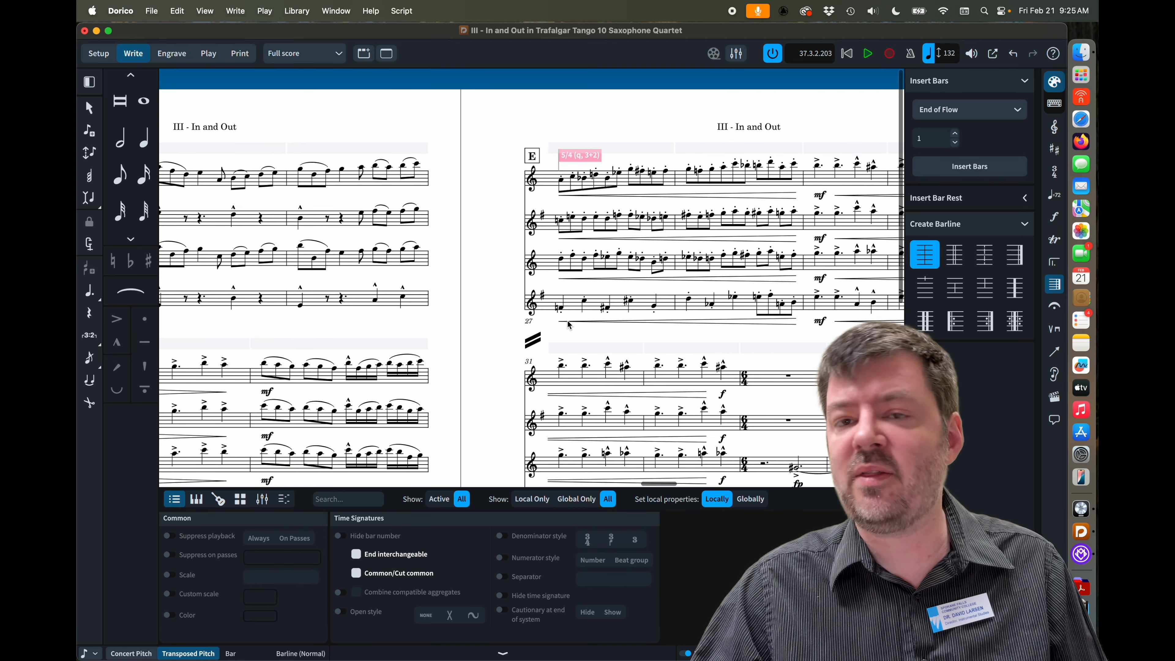
{"action": "scroll", "coordinate": [569, 325], "scroll_direction": "down", "scroll_amount": 5}
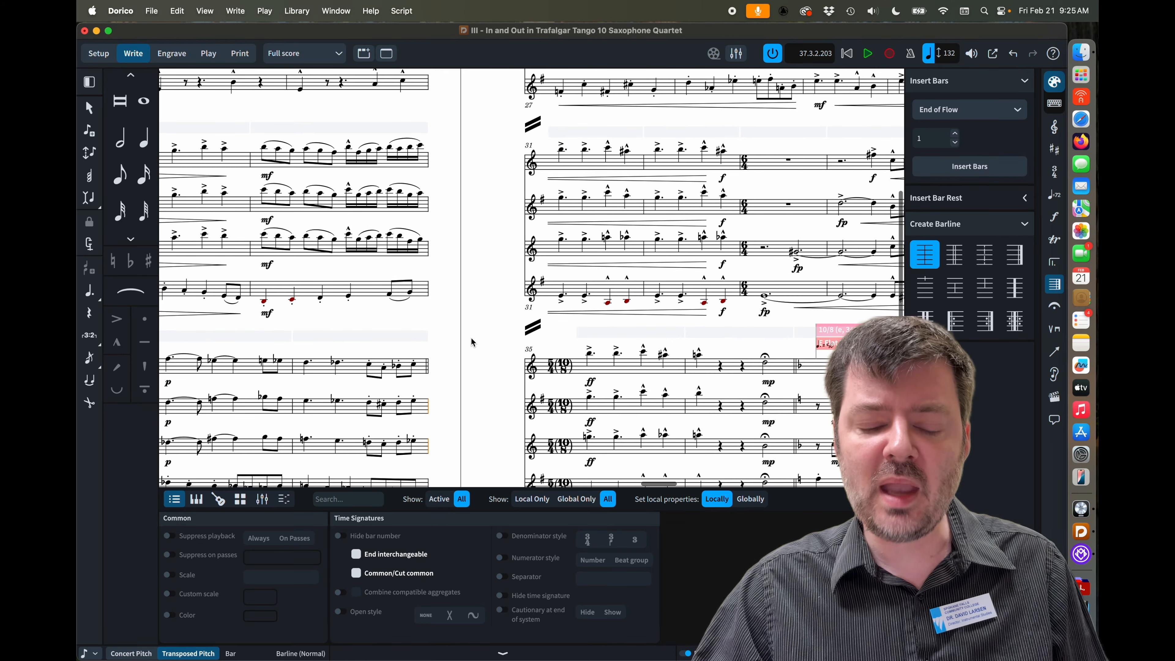
{"action": "scroll", "coordinate": [499, 266], "scroll_direction": "up", "scroll_amount": 5}
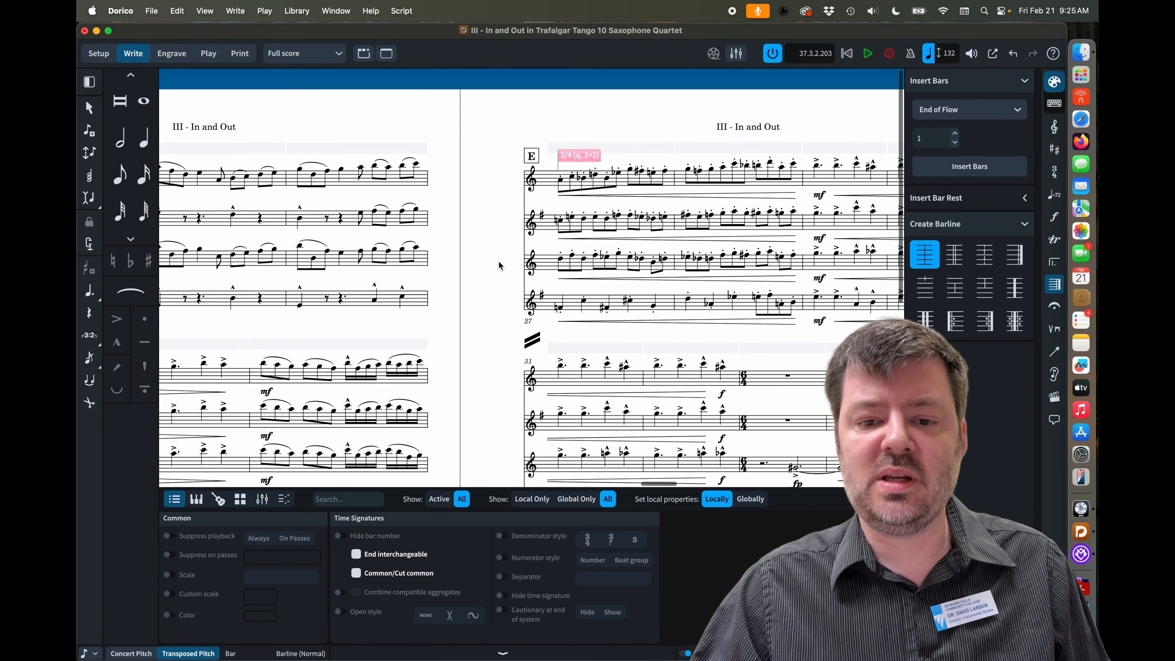
{"action": "left_click", "coordinate": [578, 156]}
{"action": "right_click", "coordinate": [578, 157]}
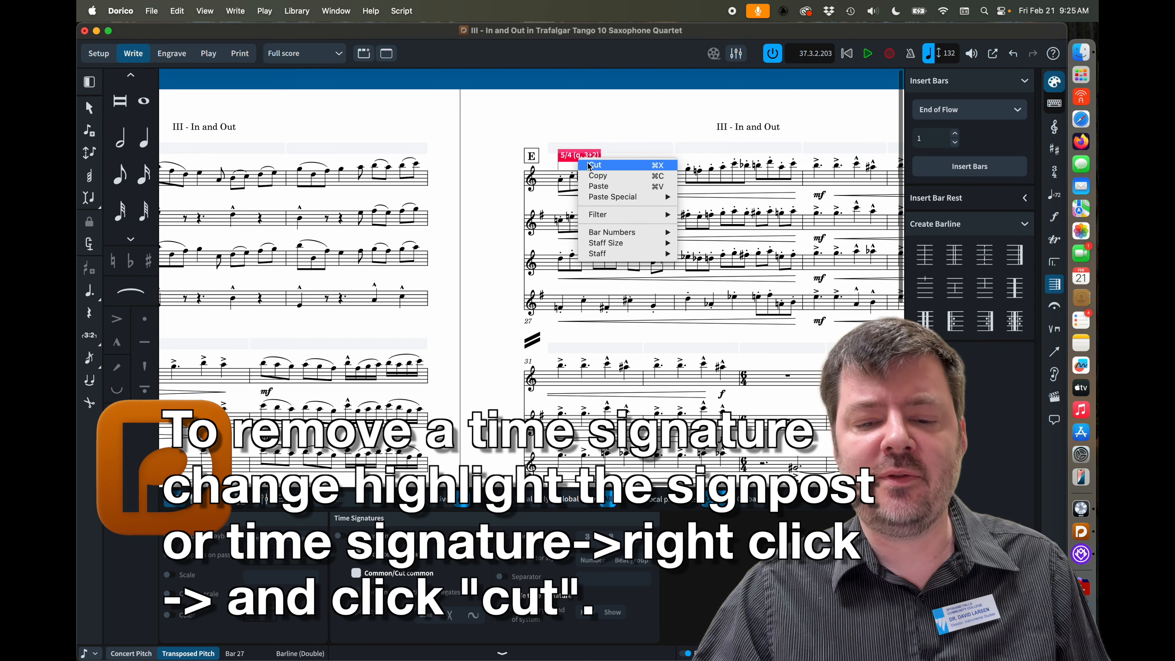
{"action": "left_click", "coordinate": [588, 165]}
{"action": "scroll", "coordinate": [587, 166], "scroll_direction": "down", "scroll_amount": 5}
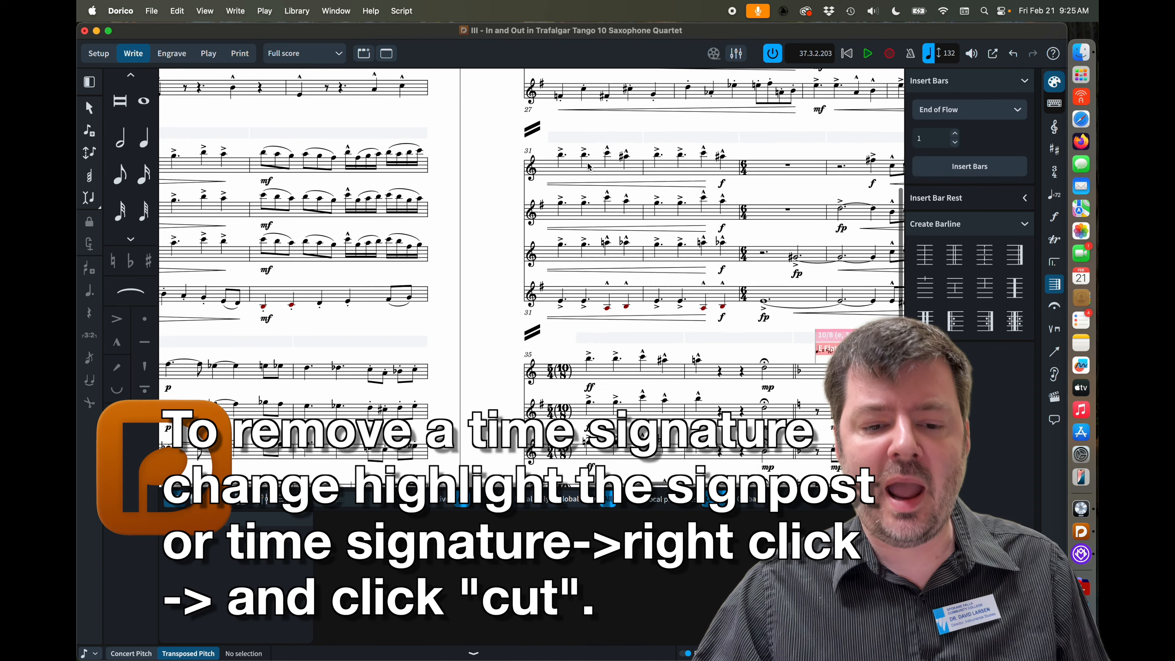
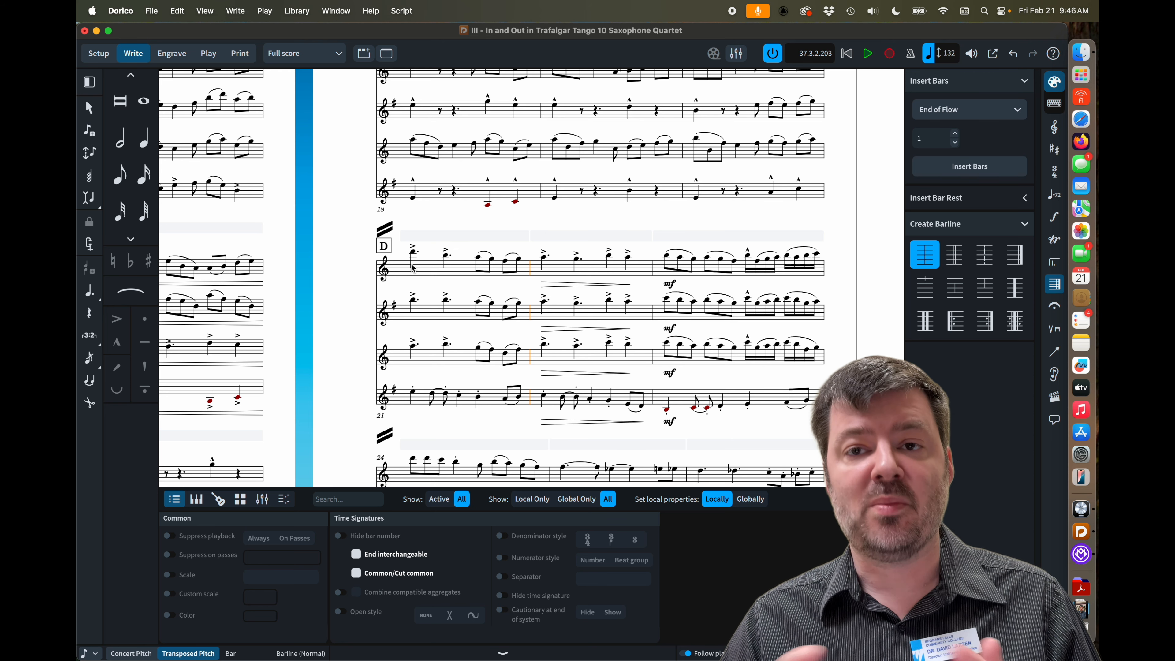
Step: Try a combined 5/4 + 10/8 time signature on the first note of rehearsal mark D and remove it again
{"action": "left_click", "coordinate": [413, 253]}
{"action": "key", "text": "shift+m"}
{"action": "type", "text": "5/4"}
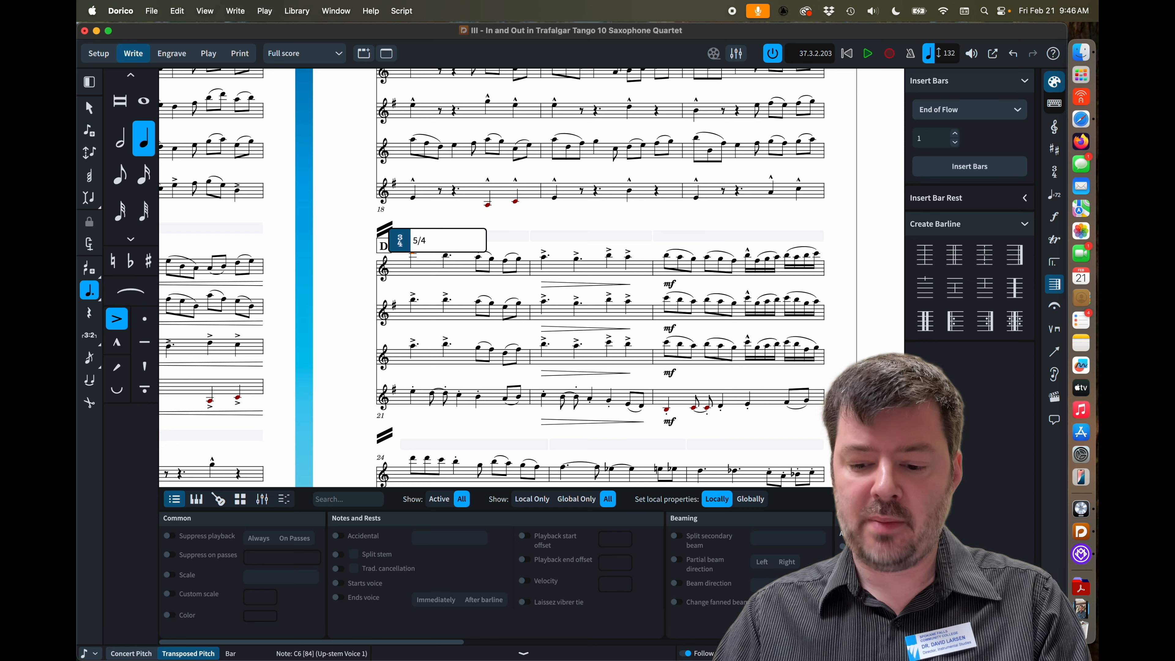
{"action": "type", "text": " + 10"}
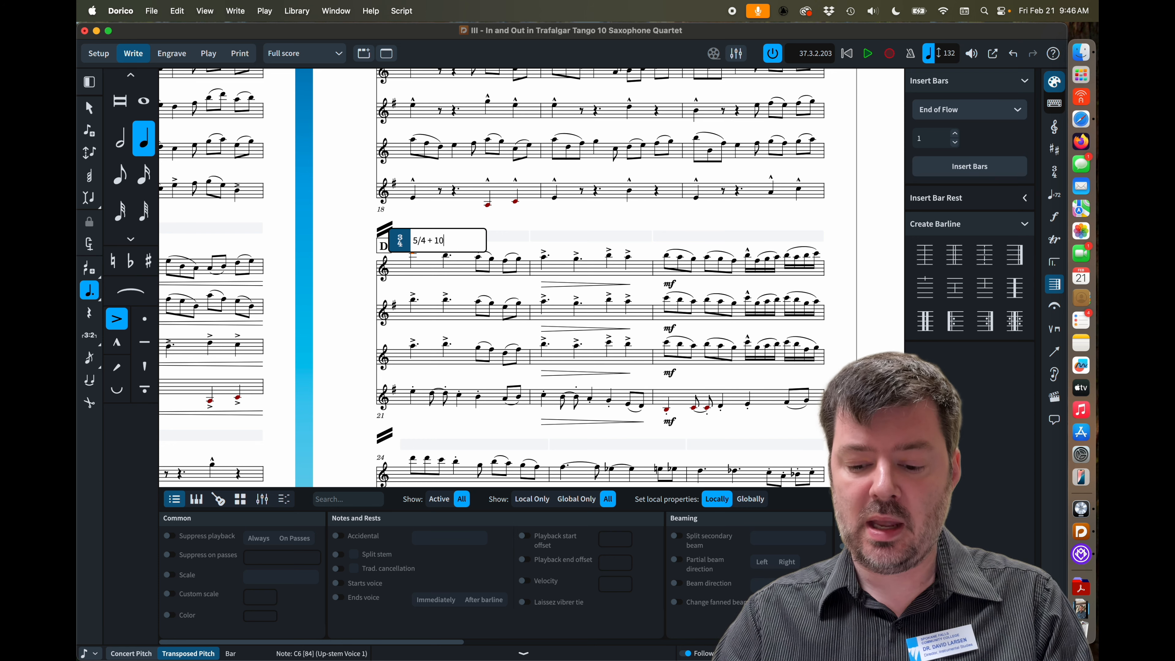
{"action": "type", "text": "/8"}
{"action": "key", "text": "Return"}
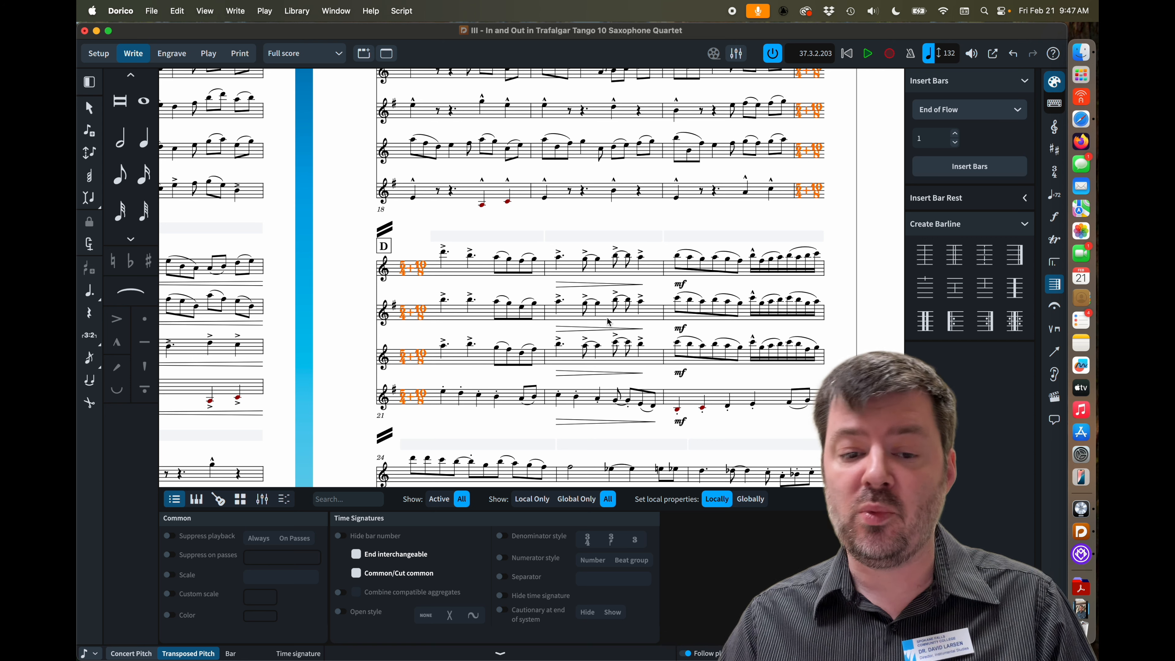
{"action": "key", "text": "Delete"}
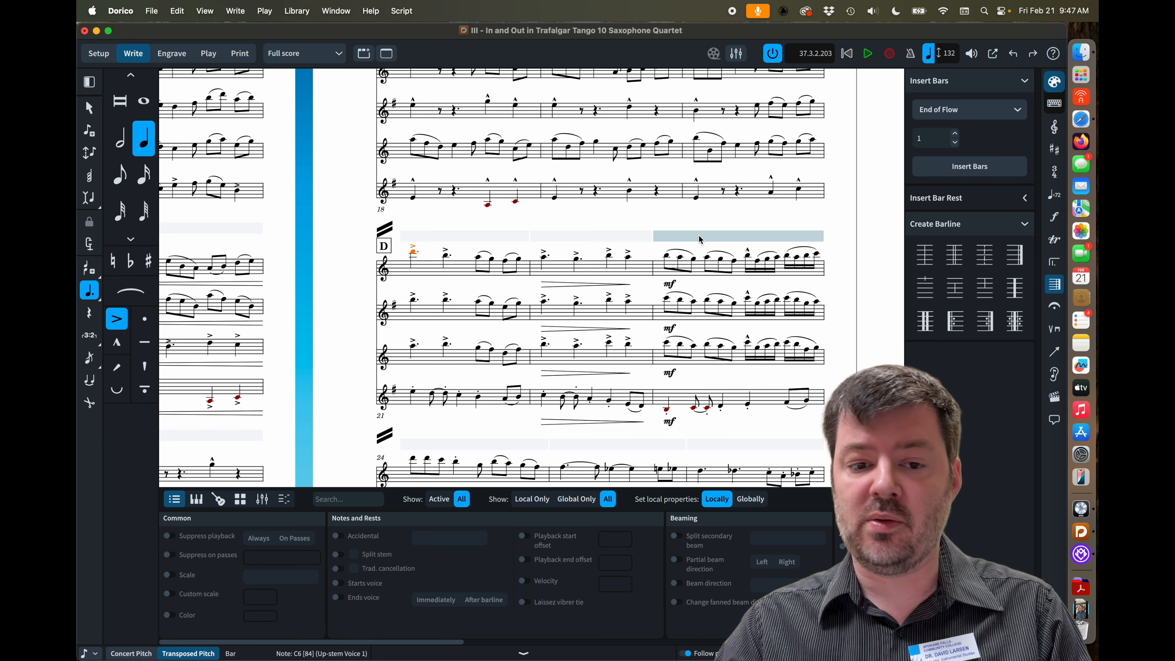
Step: Apply an interchangeable 5/4 and 10/8 time signature at rehearsal mark D with a slash between them
{"action": "key", "text": "shift+m"}
{"action": "type", "text": "5/4,10/8"}
{"action": "key", "text": "Return"}
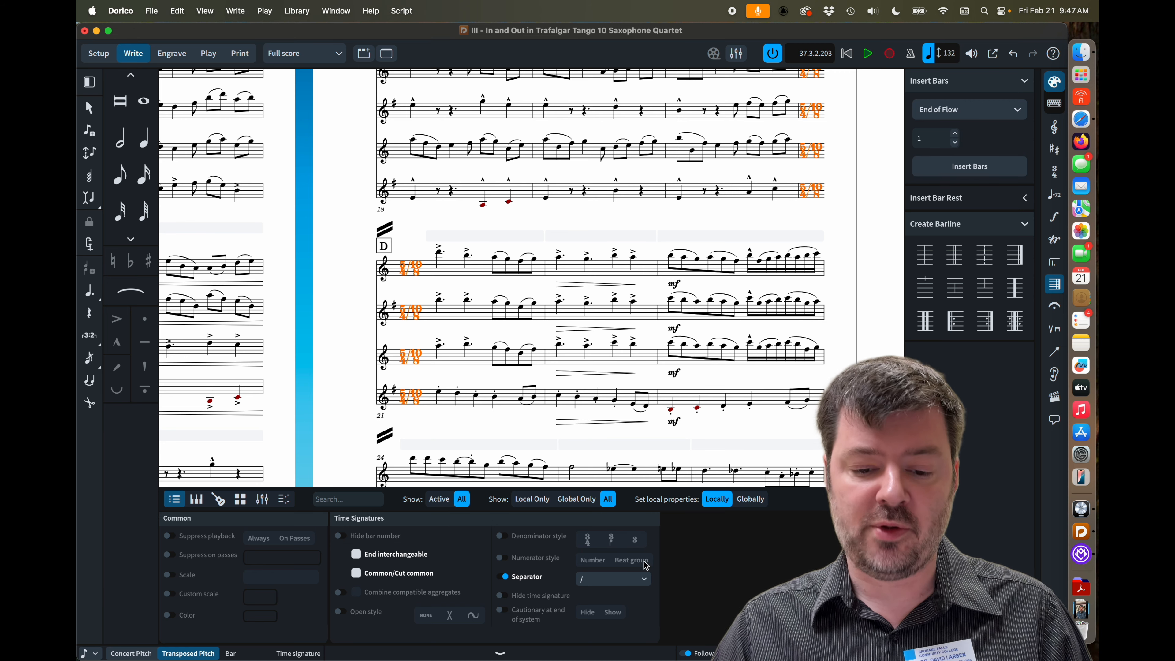
Step: Try the parentheses and dash separators on the 5/4 and 10/8 time signature, ending with parentheses
{"action": "left_click", "coordinate": [596, 579]}
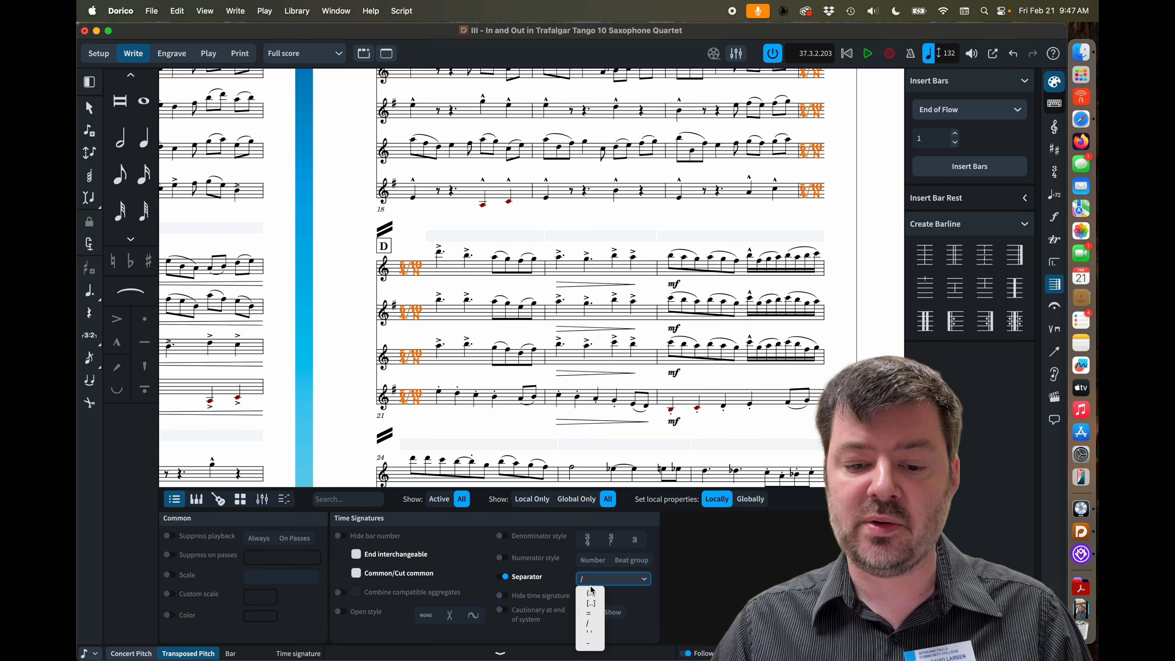
{"action": "left_click", "coordinate": [591, 594]}
{"action": "left_click", "coordinate": [597, 579]}
{"action": "left_click", "coordinate": [591, 647]}
{"action": "left_click", "coordinate": [597, 580]}
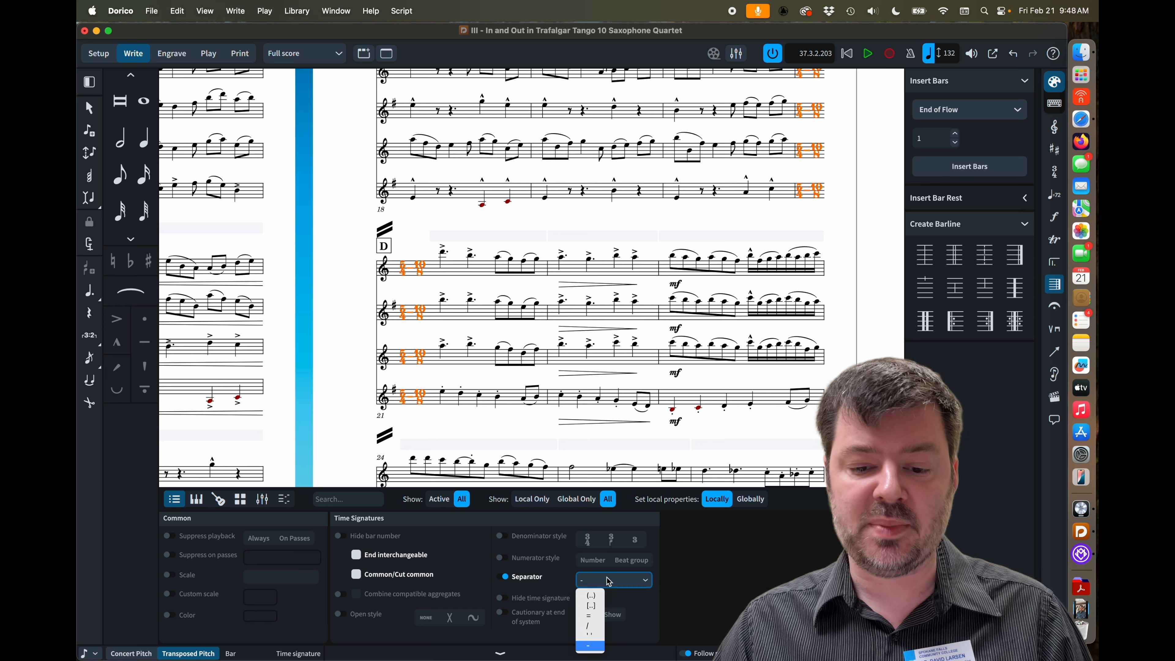
{"action": "left_click", "coordinate": [592, 594]}
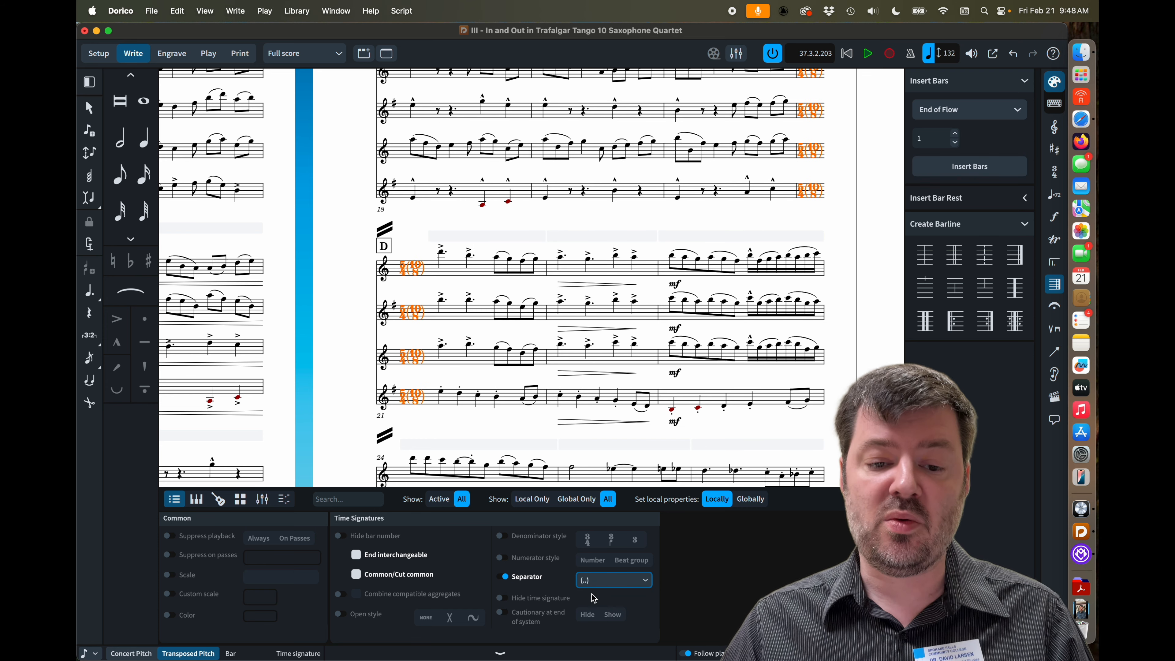
Step: Undo the separator changes and the interchangeable time signature at rehearsal mark D
{"action": "key", "text": "super+z"}
{"action": "key", "text": "super+z"}
{"action": "key", "text": "super+z"}
{"action": "key", "text": "super+z"}
Step: Apply an additive 2+4+2/8 time signature, without brackets, from the first note of rehearsal mark D
{"action": "left_click", "coordinate": [413, 254]}
{"action": "key", "text": "shift+m"}
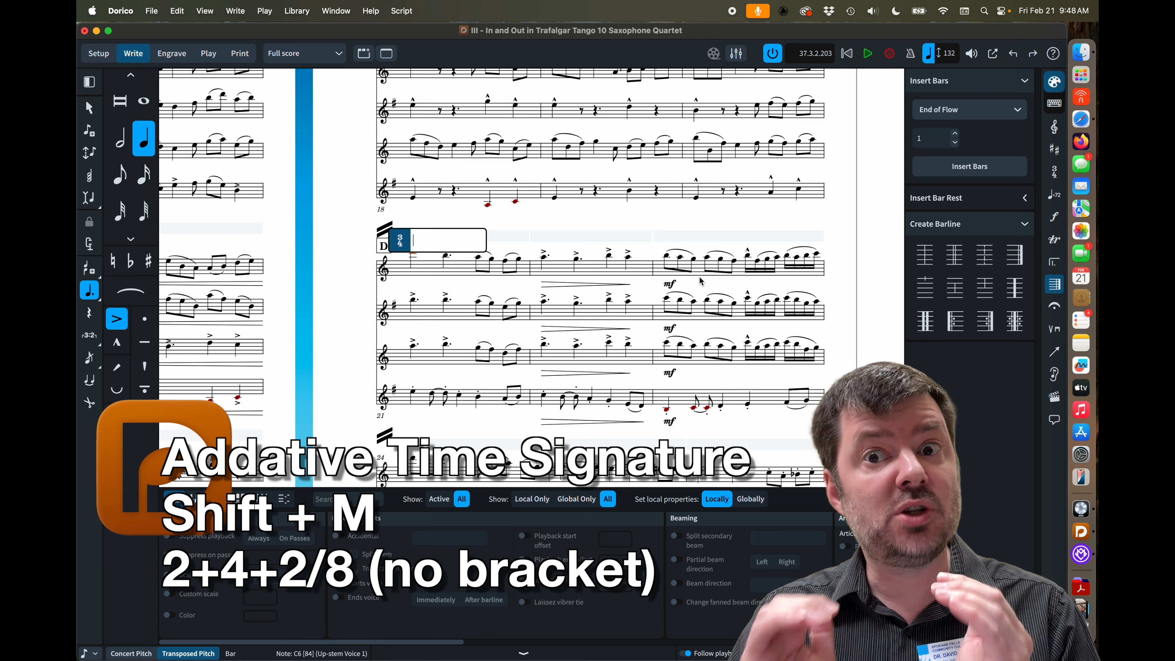
{"action": "type", "text": "2+"}
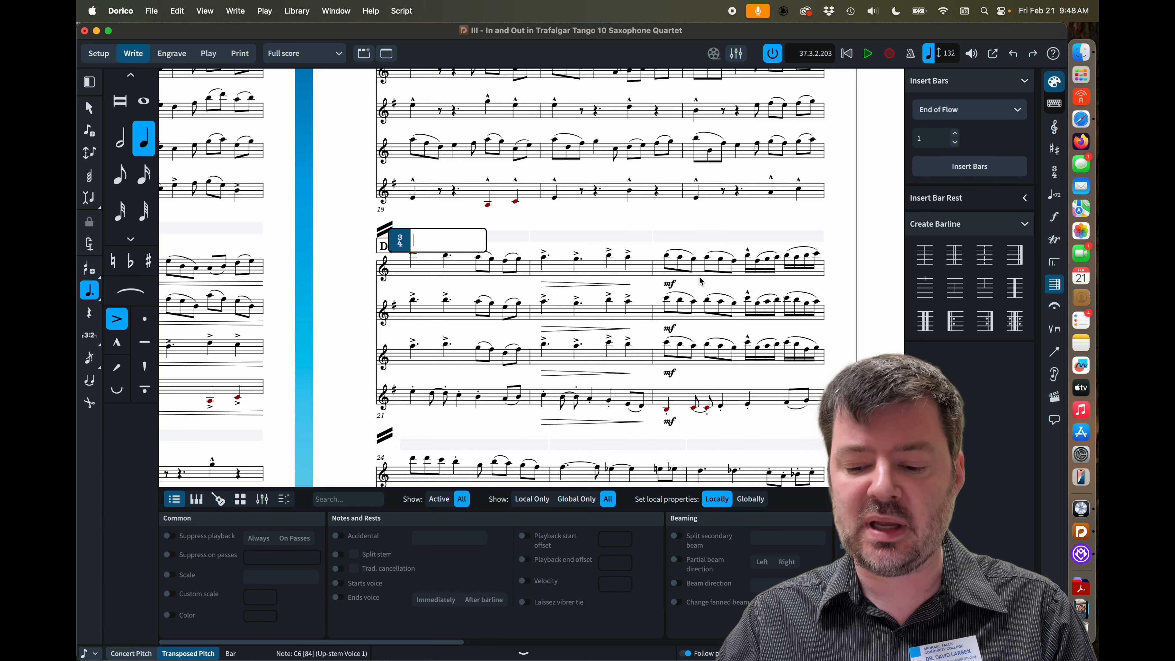
{"action": "type", "text": "4+2/8"}
{"action": "key", "text": "Return"}
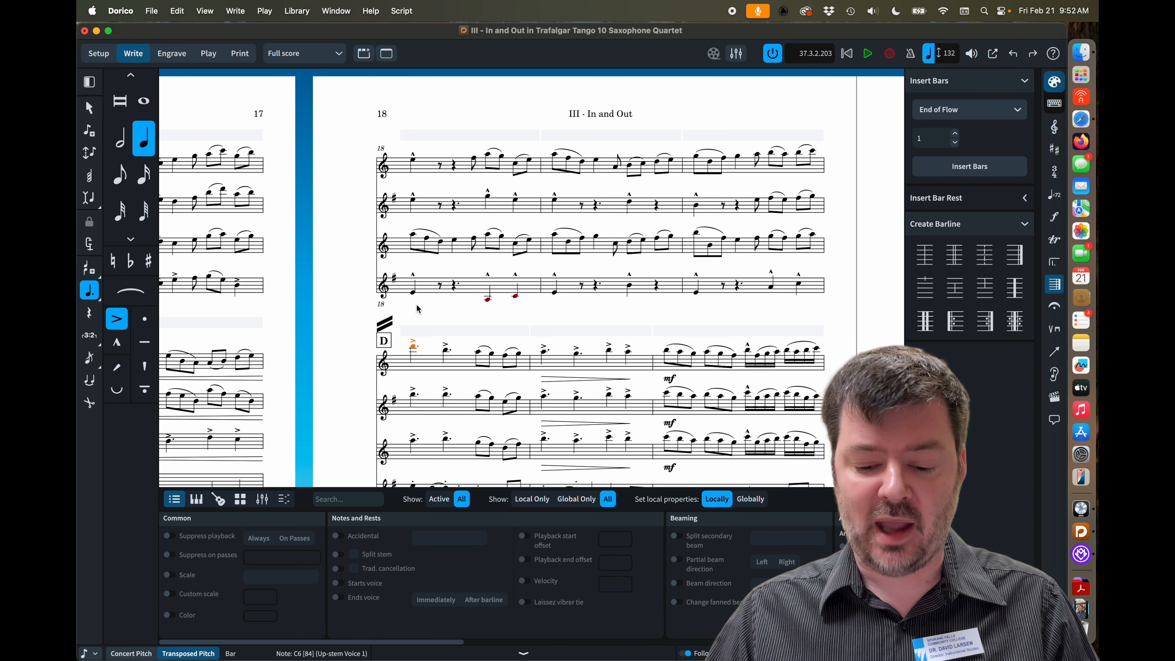
Step: Try an open time signature, X, at rehearsal mark D and undo it
{"action": "key", "text": "shift+m"}
{"action": "type", "text": "x"}
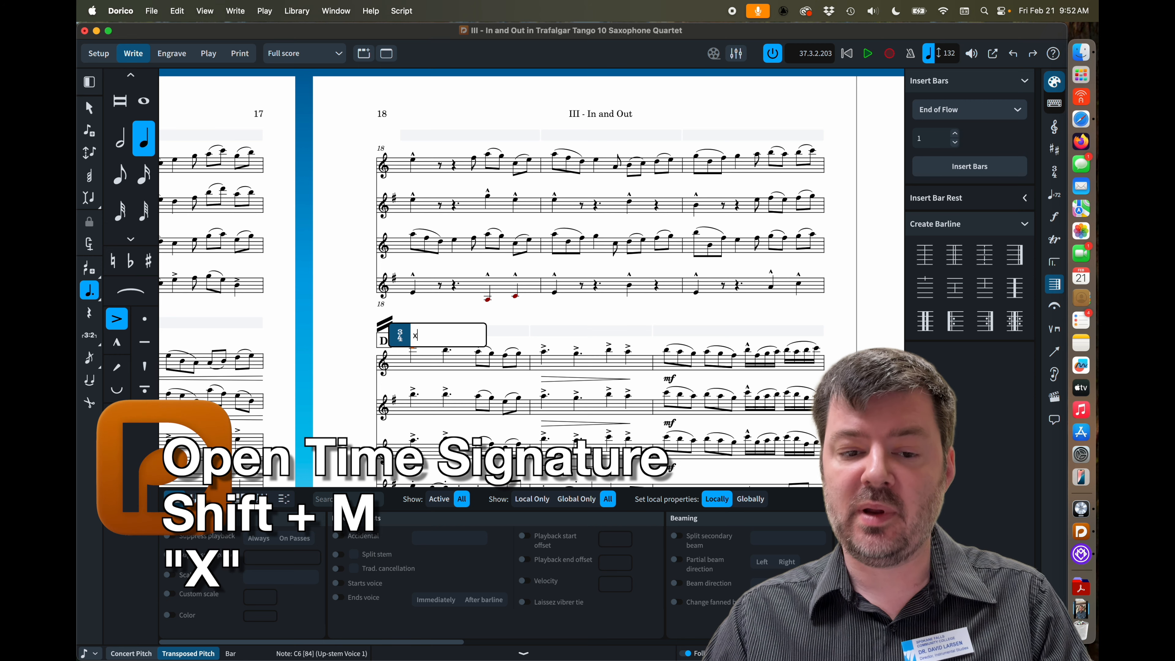
{"action": "key", "text": "Return"}
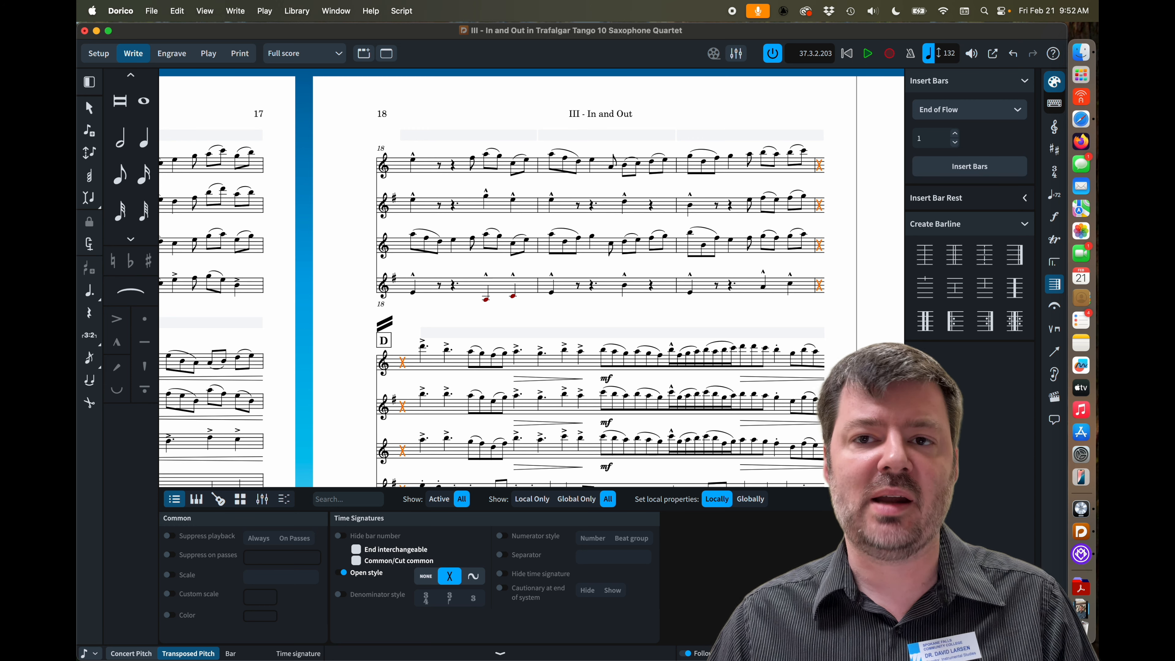
{"action": "key", "text": "super+z"}
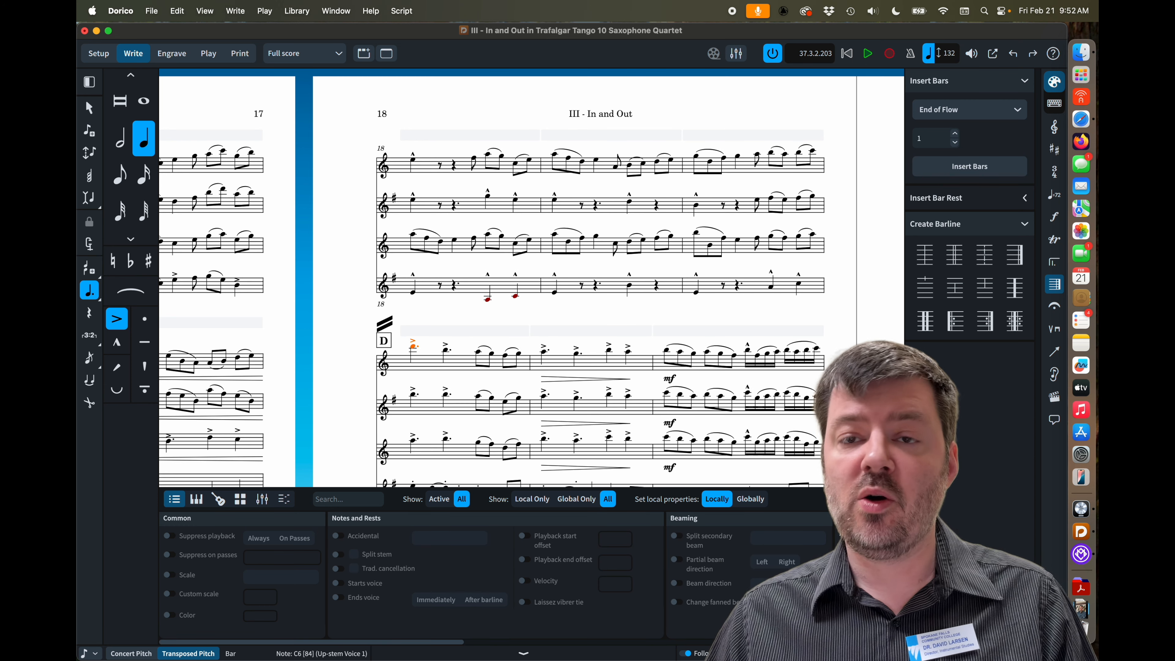